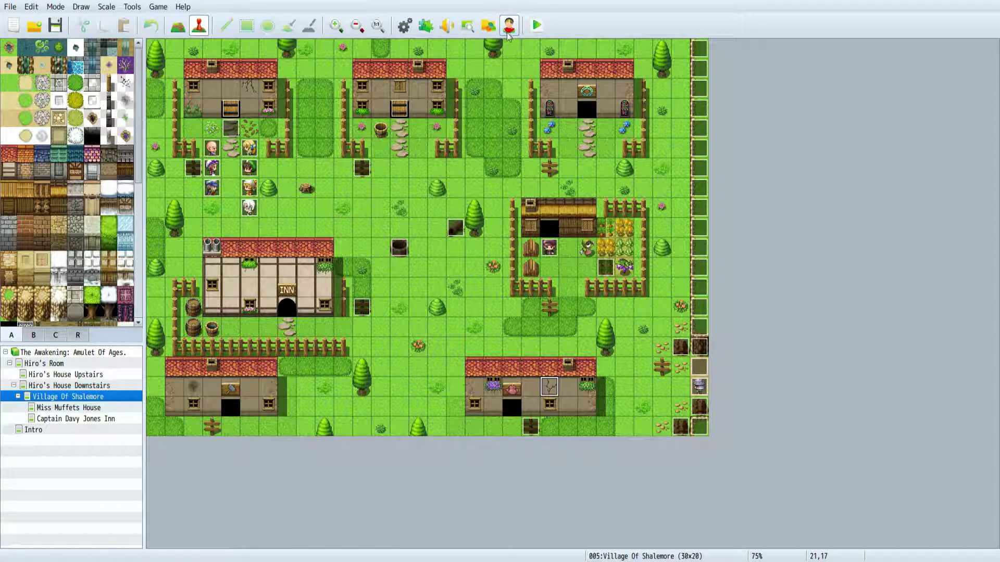
- Open the Character Generator and give the male character the third face shape
left_click(510, 26)
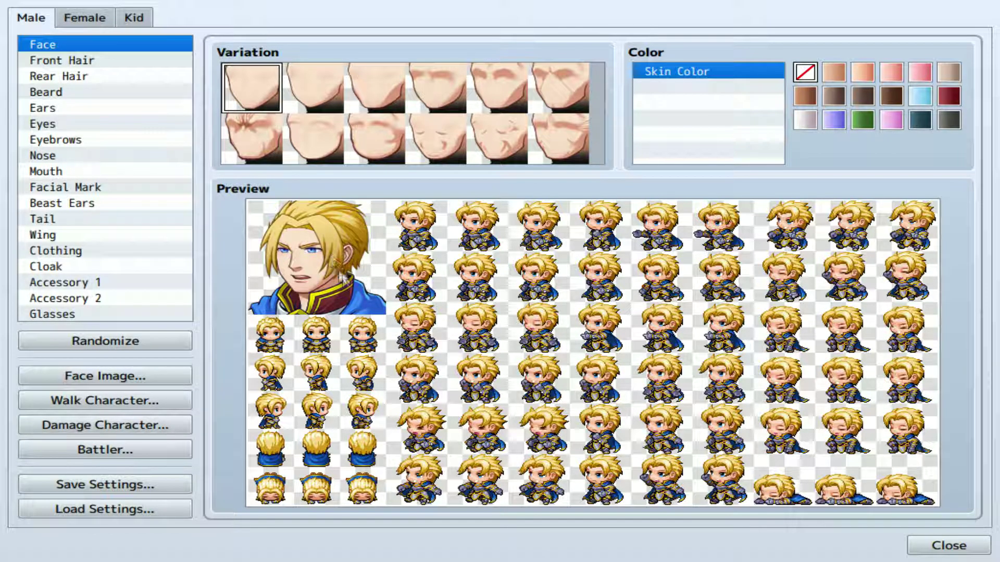
left_click(313, 83)
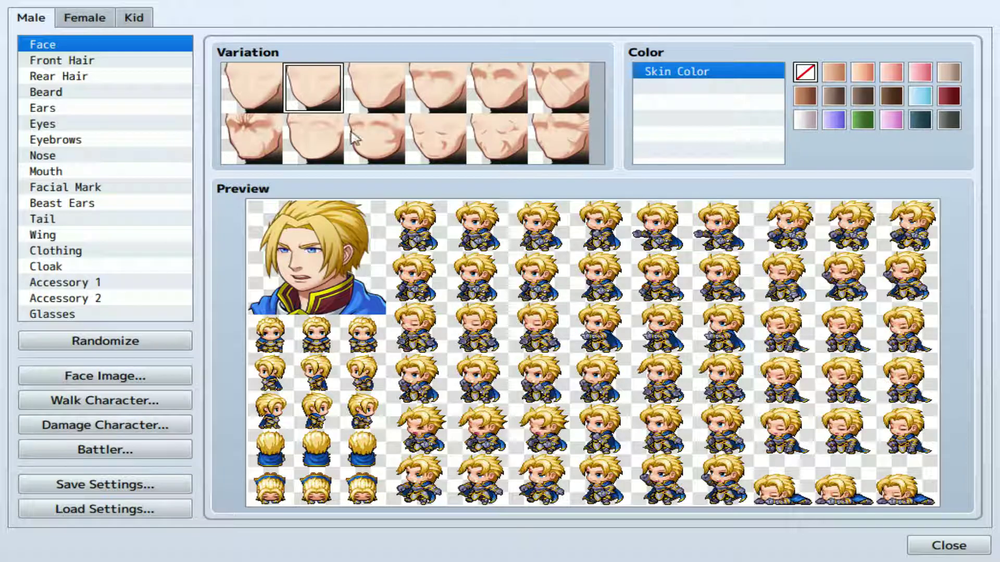
left_click(374, 89)
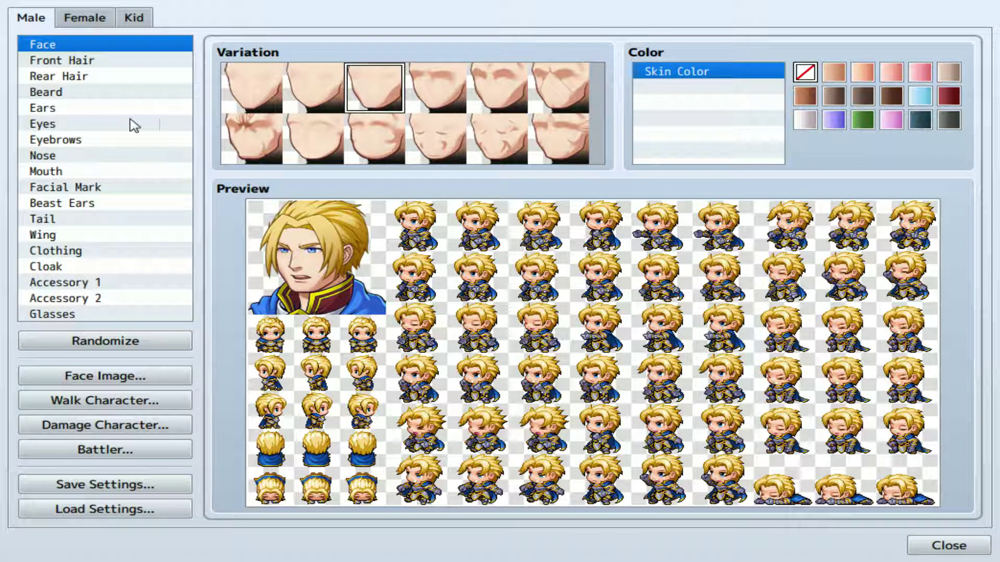
- Give him the swept-back front hairstyle
left_click(93, 62)
scroll(542, 116, "down", 2)
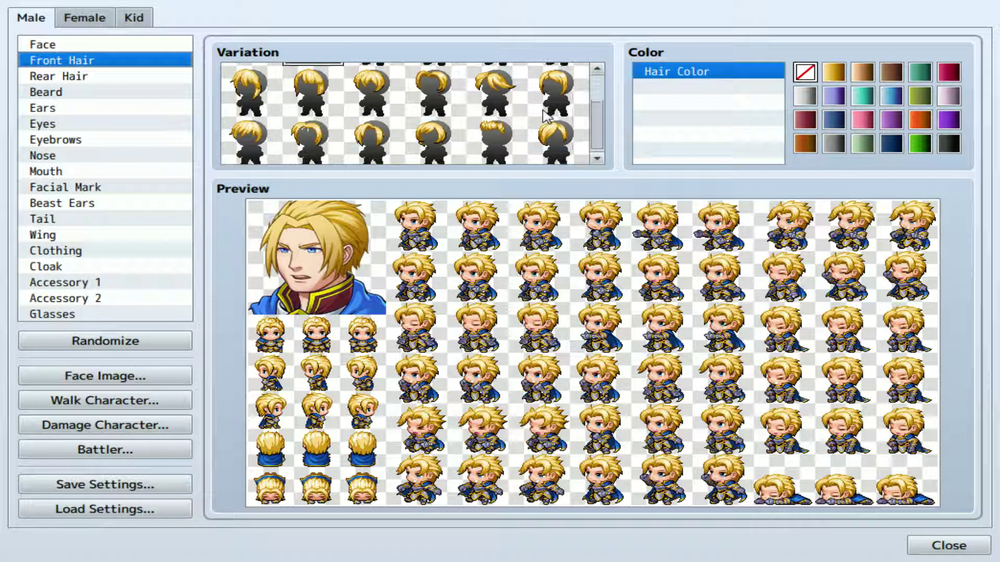
left_click(495, 148)
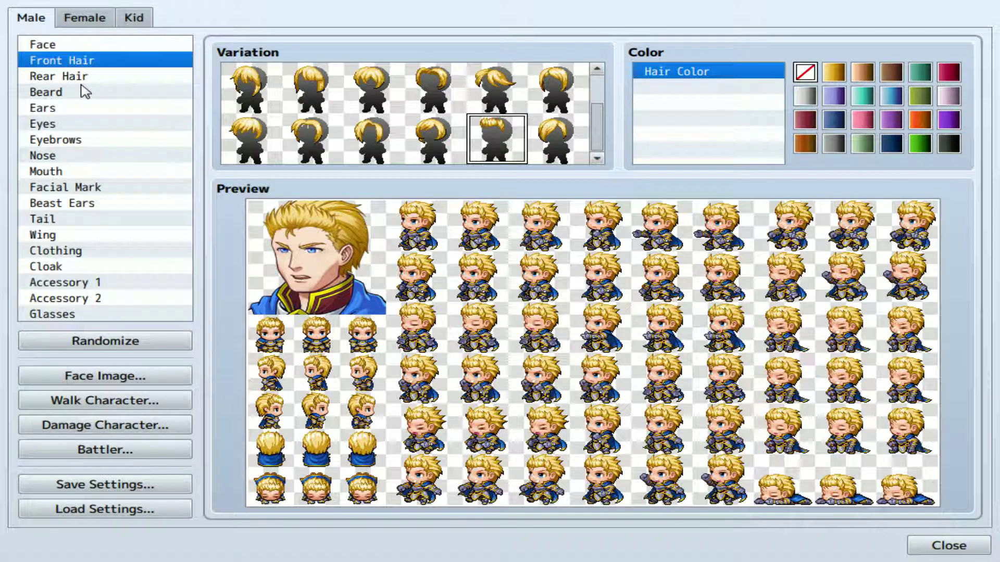
- Compare brown, red, grey, teal and pale skin tones, then keep the default skin colour
left_click(184, 77)
left_click(71, 60)
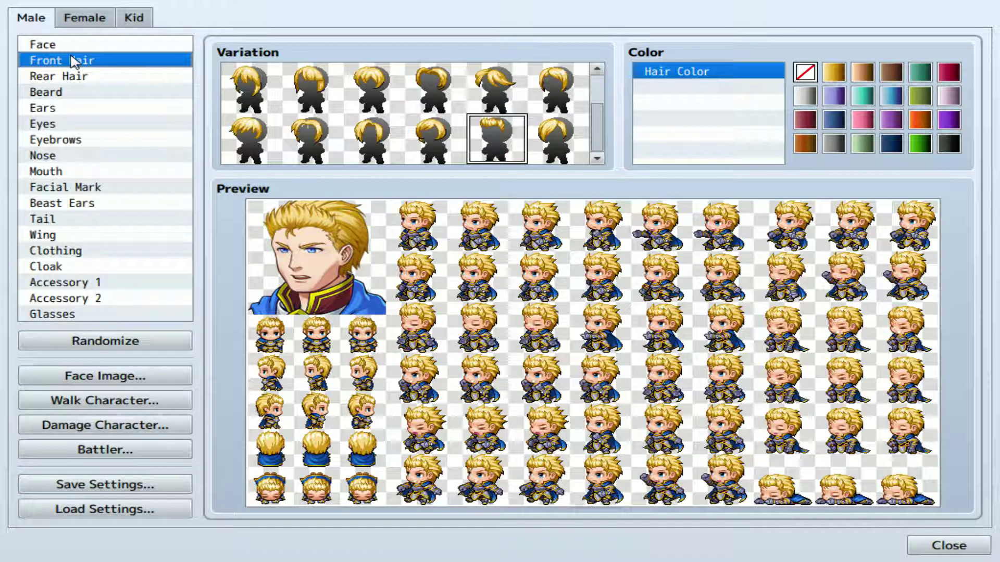
left_click(69, 45)
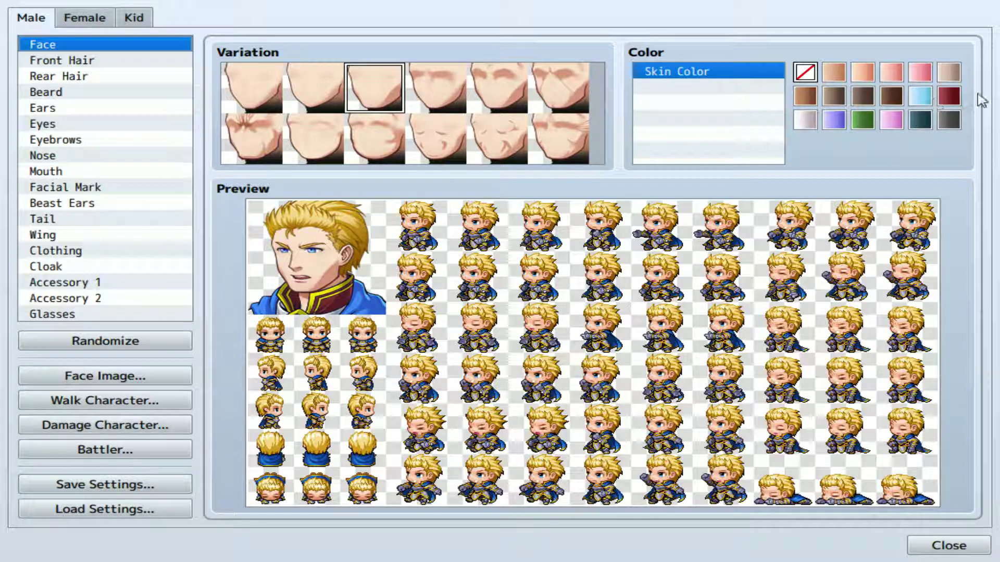
left_click(893, 97)
left_click(949, 96)
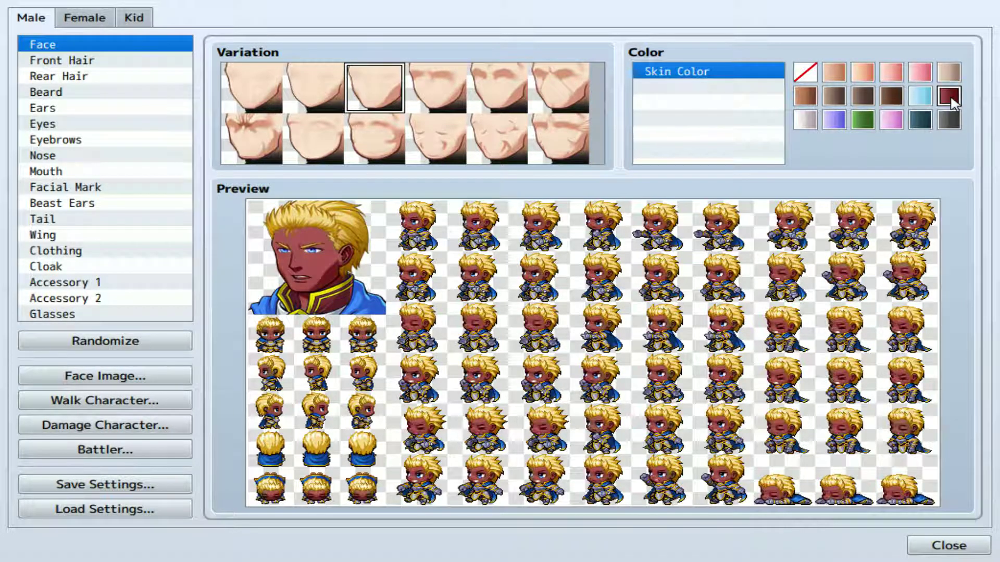
left_click(949, 121)
left_click(926, 121)
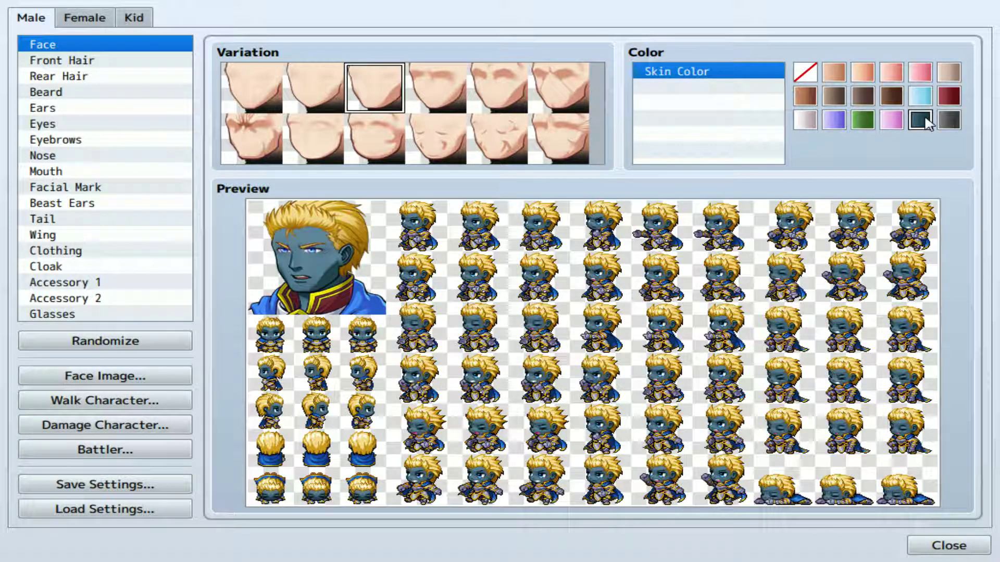
left_click(807, 123)
left_click(806, 73)
left_click(809, 127)
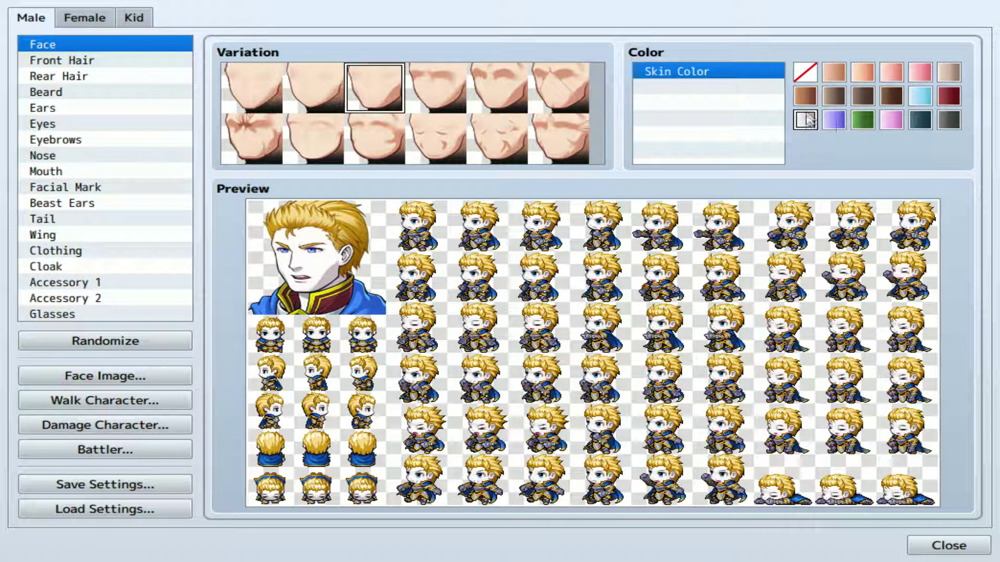
left_click(65, 61)
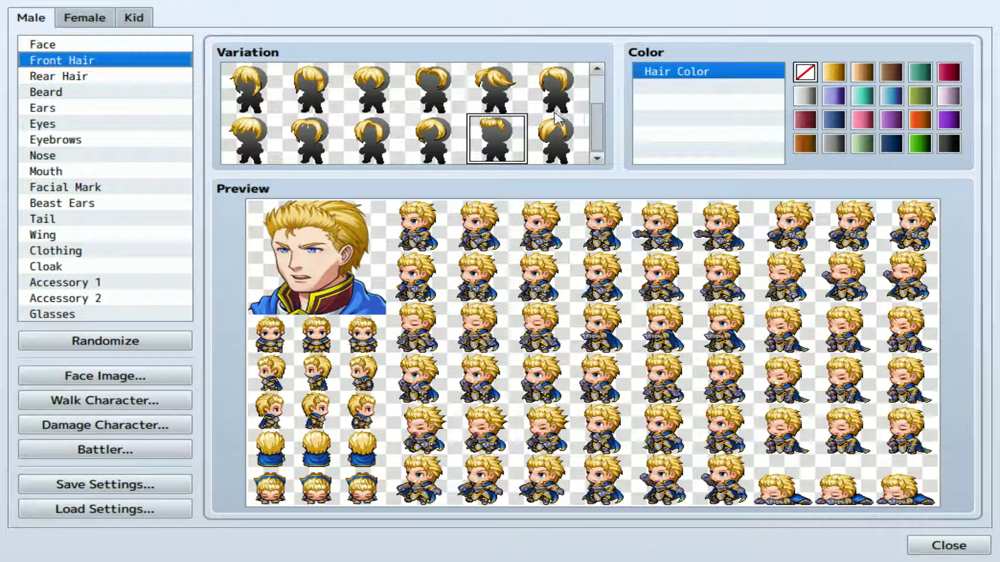
- Compare other front hairstyles and return to the swept-back style
scroll(482, 136, "up", 1)
left_click(435, 91)
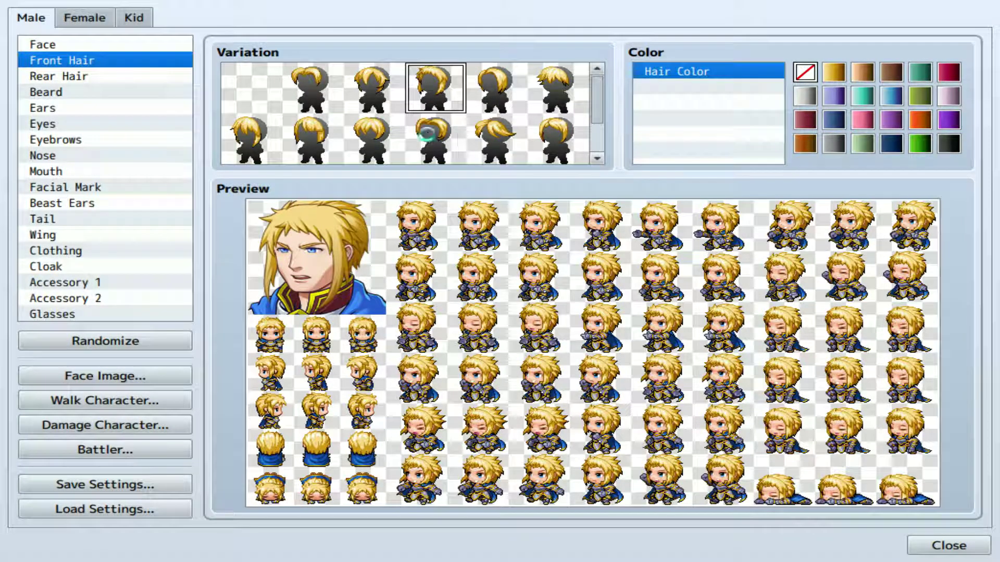
left_click(429, 136)
scroll(432, 138, "down", 2)
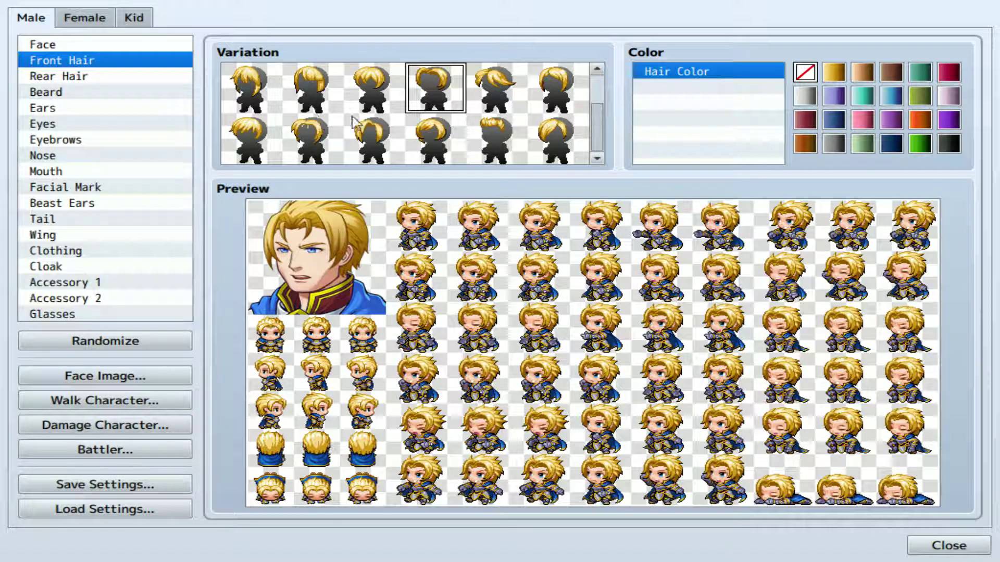
scroll(487, 138, "up", 1)
scroll(495, 120, "down", 1)
left_click(497, 120)
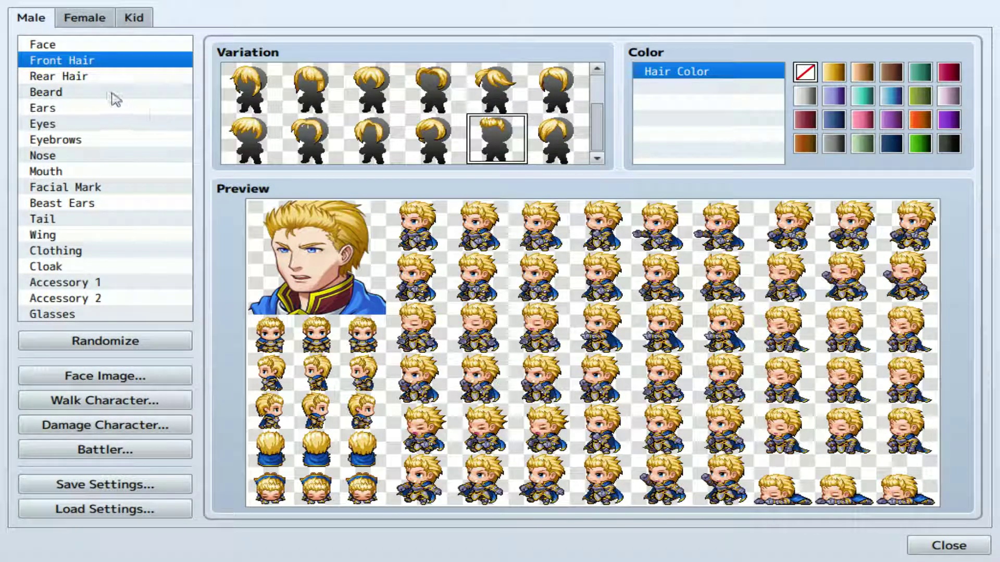
- Give him the short first rear-hair style and green hair
left_click(72, 78)
scroll(314, 125, "down", 2)
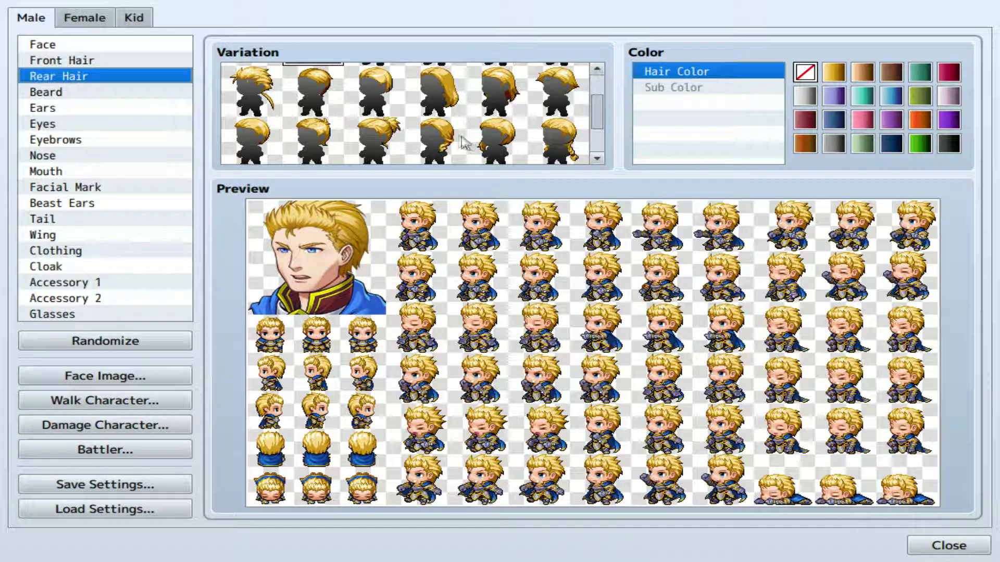
scroll(339, 127, "down", 2)
left_click(240, 93)
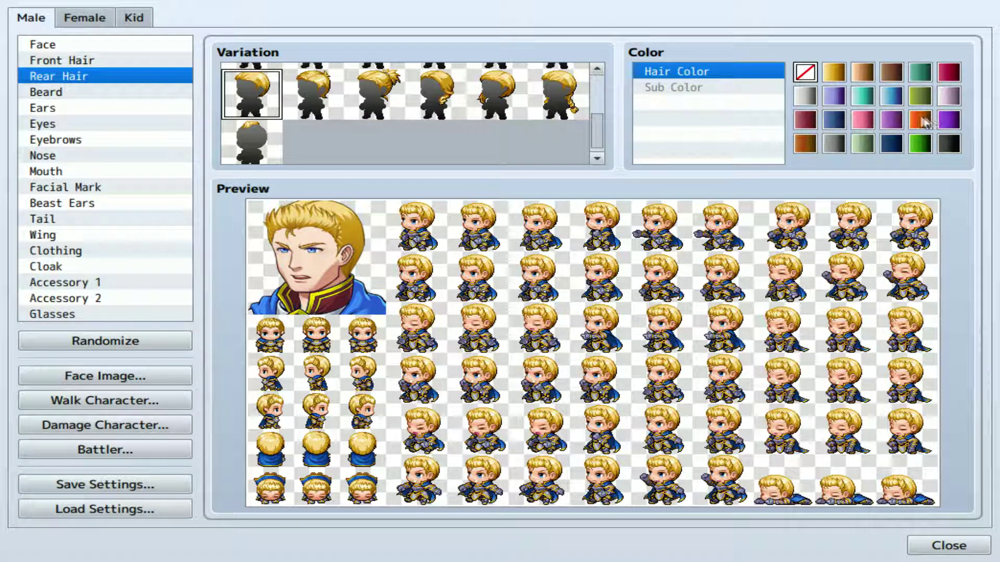
left_click(890, 124)
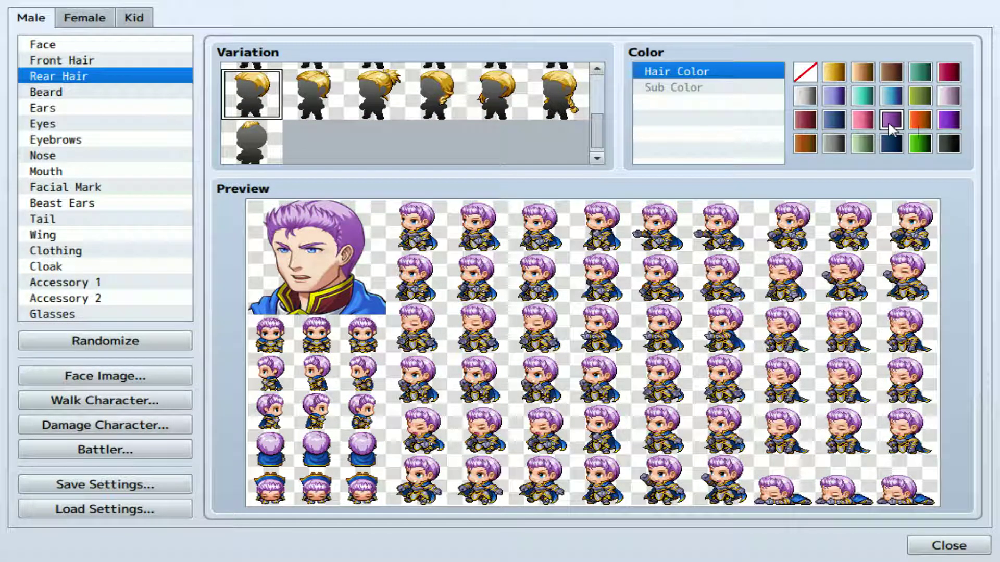
left_click(863, 96)
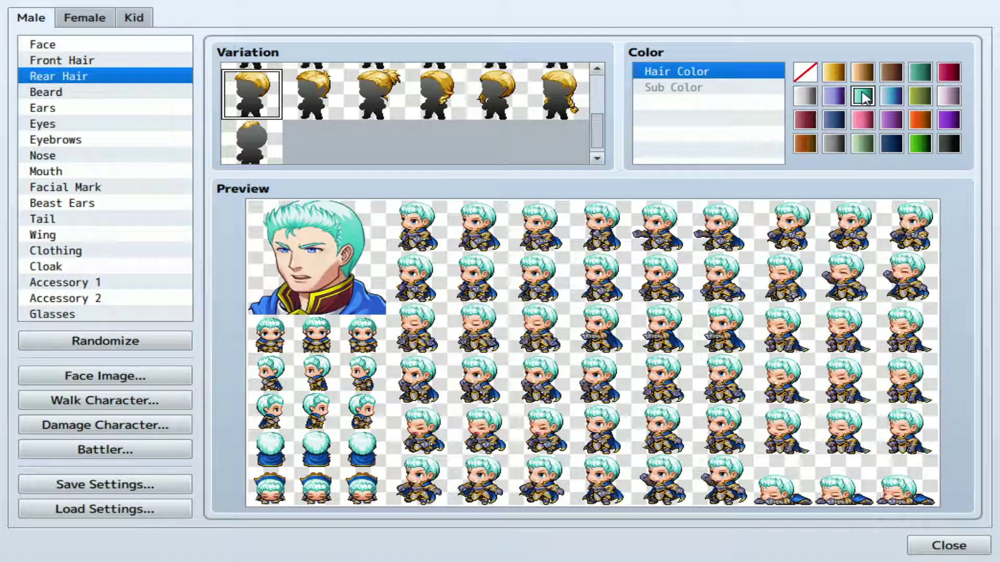
left_click(921, 146)
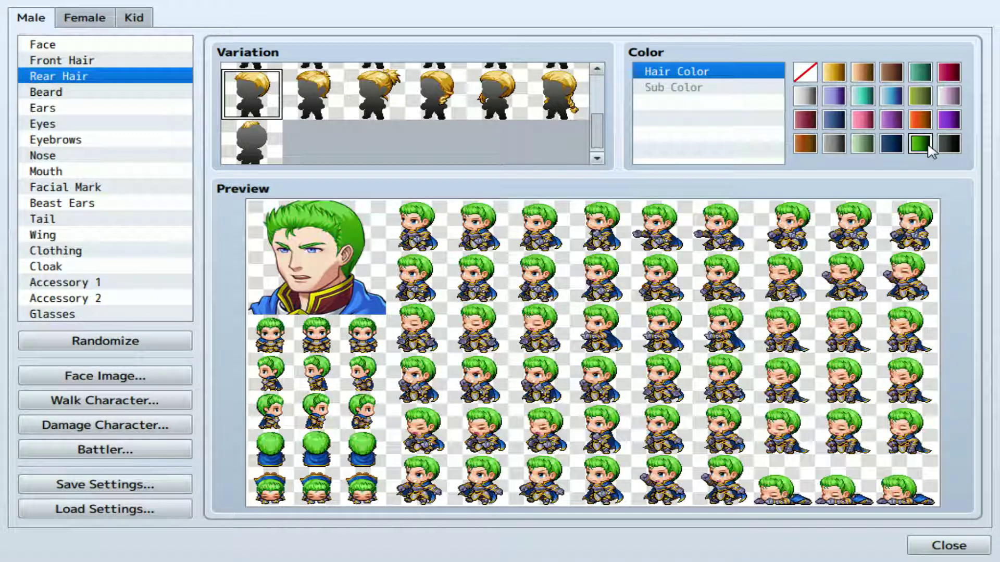
- Give the character a moustache after comparing it with stubble and no beard
left_click(72, 94)
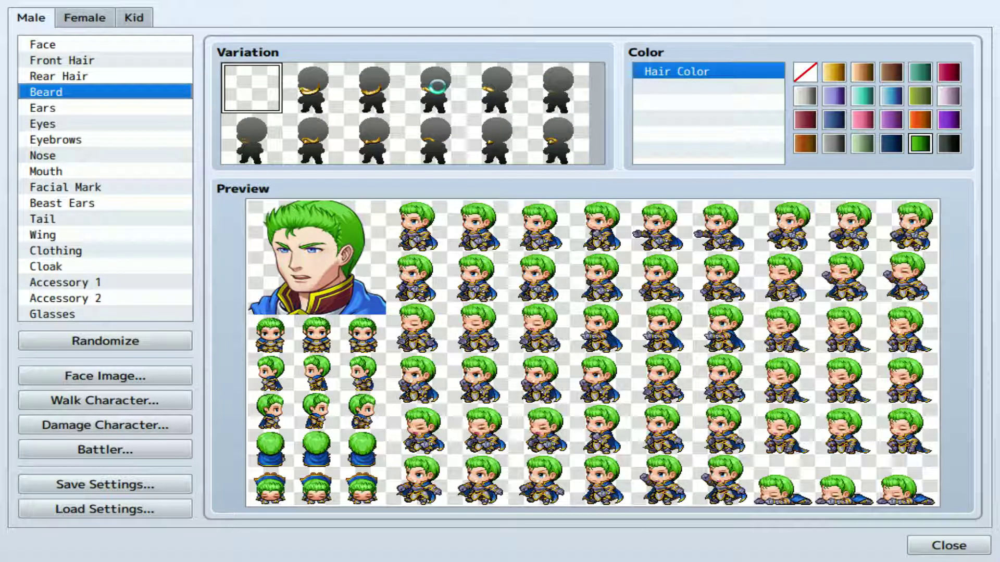
left_click(439, 87)
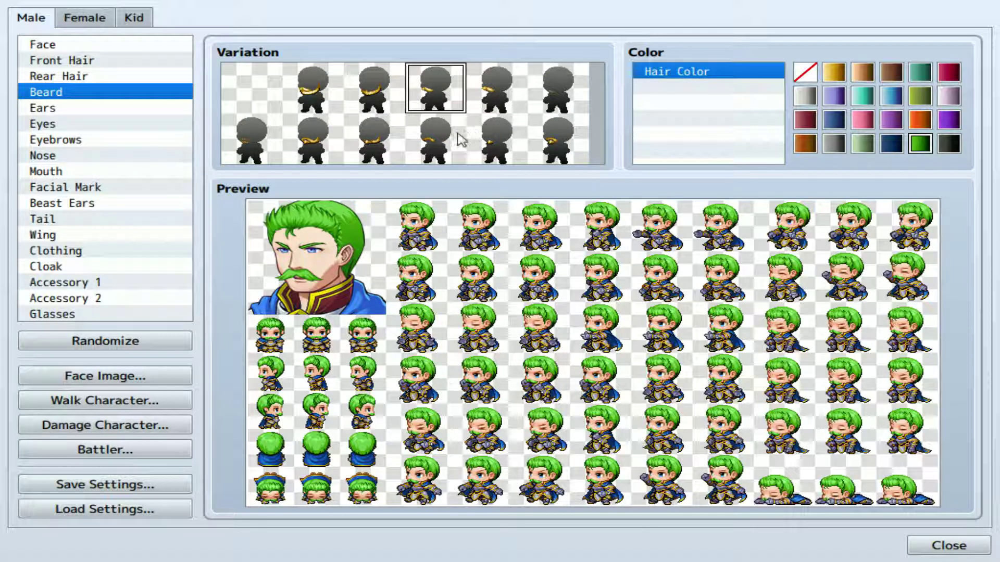
left_click(547, 88)
left_click(449, 104)
left_click(246, 94)
left_click(433, 82)
- Switch to a wrinkled, older face shape and turn his hair grey
left_click(65, 45)
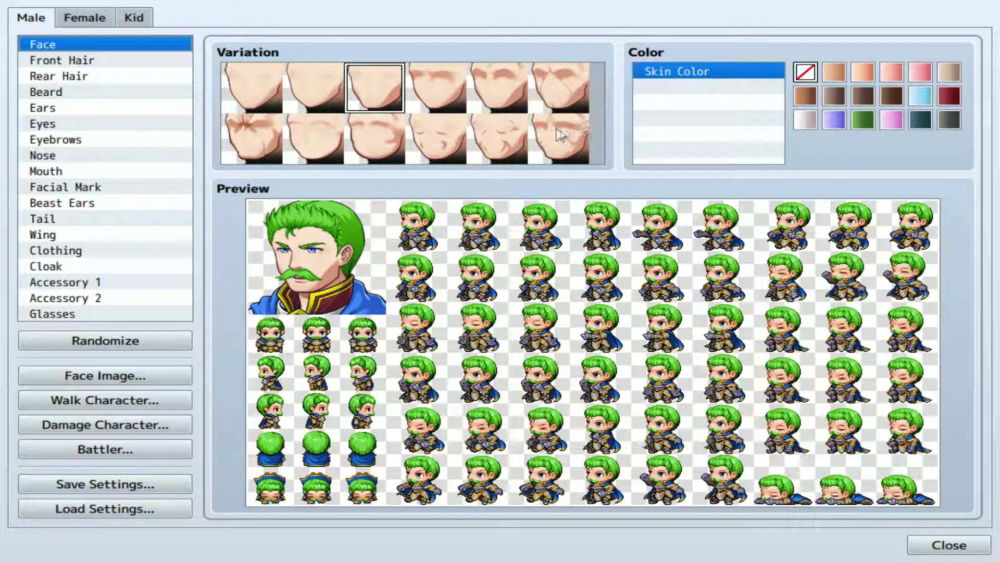
left_click(440, 139)
left_click(499, 140)
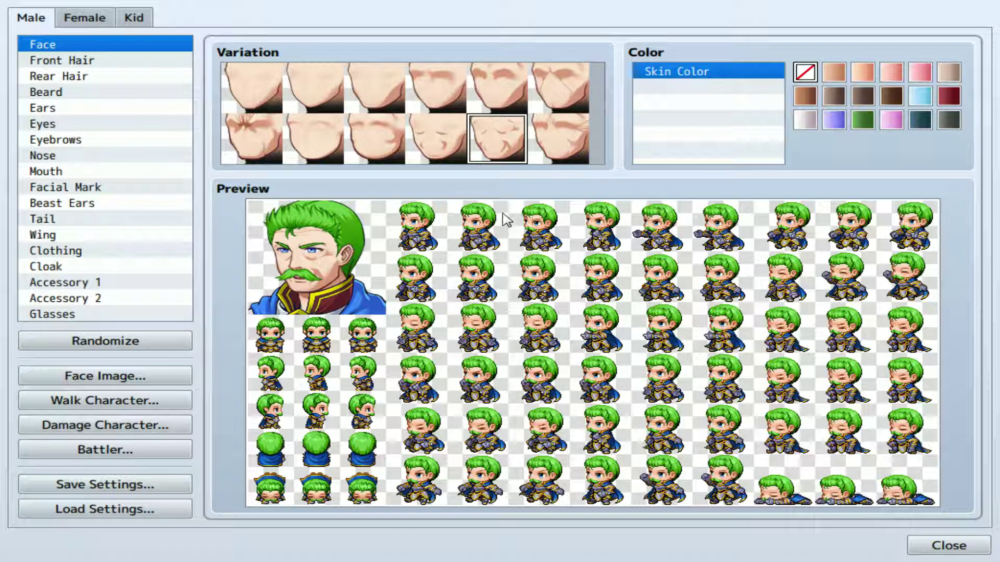
left_click(68, 76)
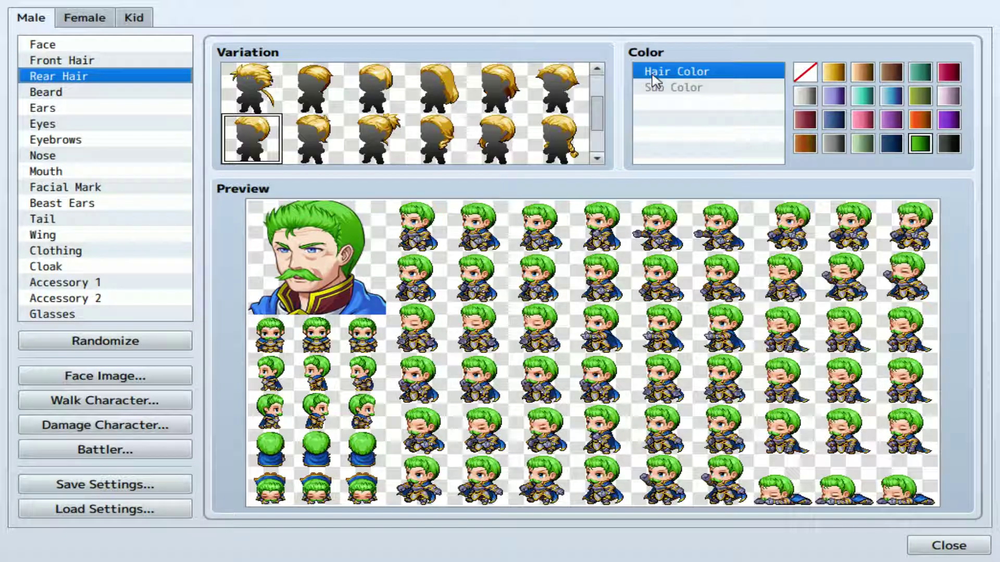
left_click(834, 145)
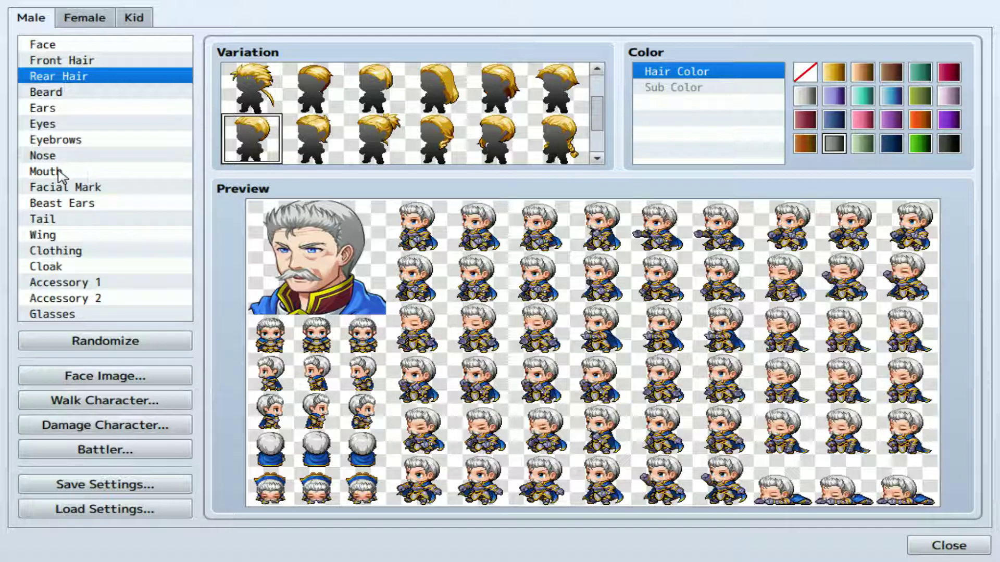
- Try pointed elf ears, then keep the ordinary round ears
left_click(52, 108)
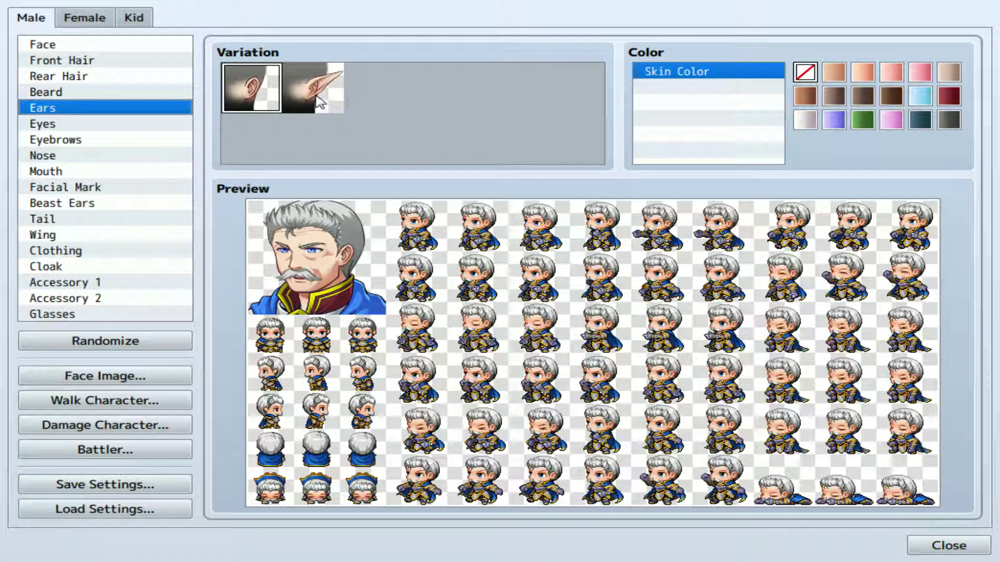
left_click(318, 99)
left_click(256, 95)
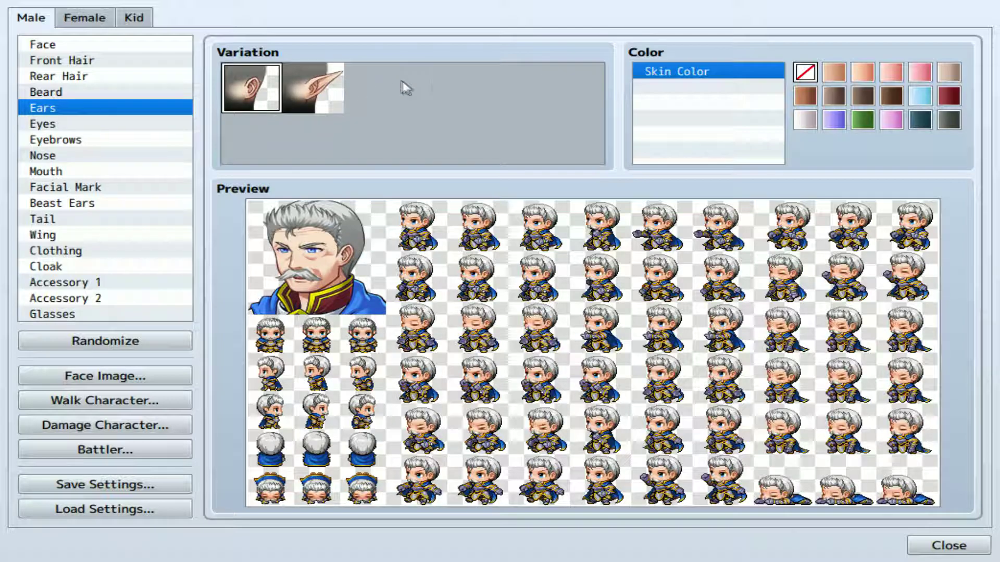
- Give him narrow eyes coloured dark grey
left_click(125, 124)
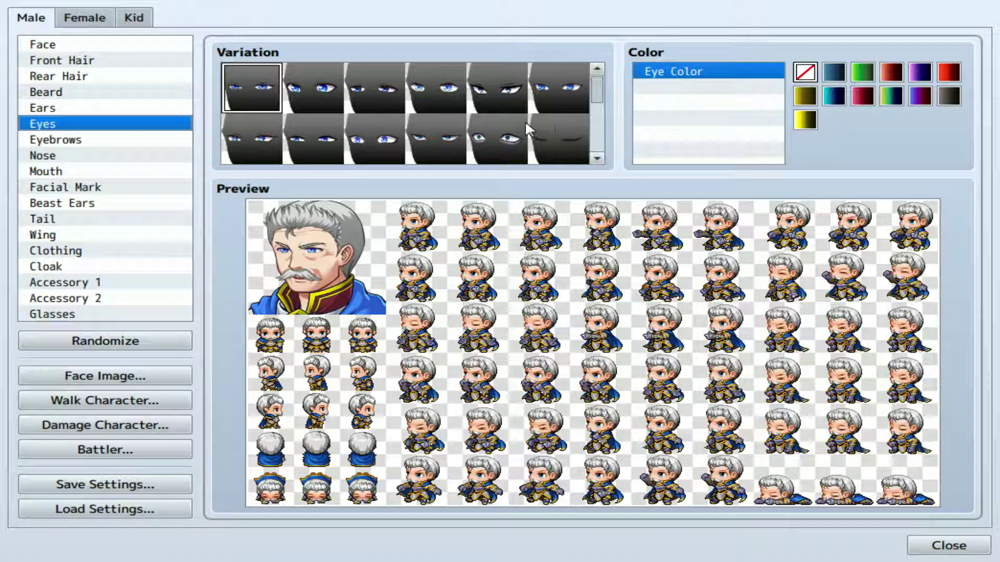
scroll(525, 121, "down", 5)
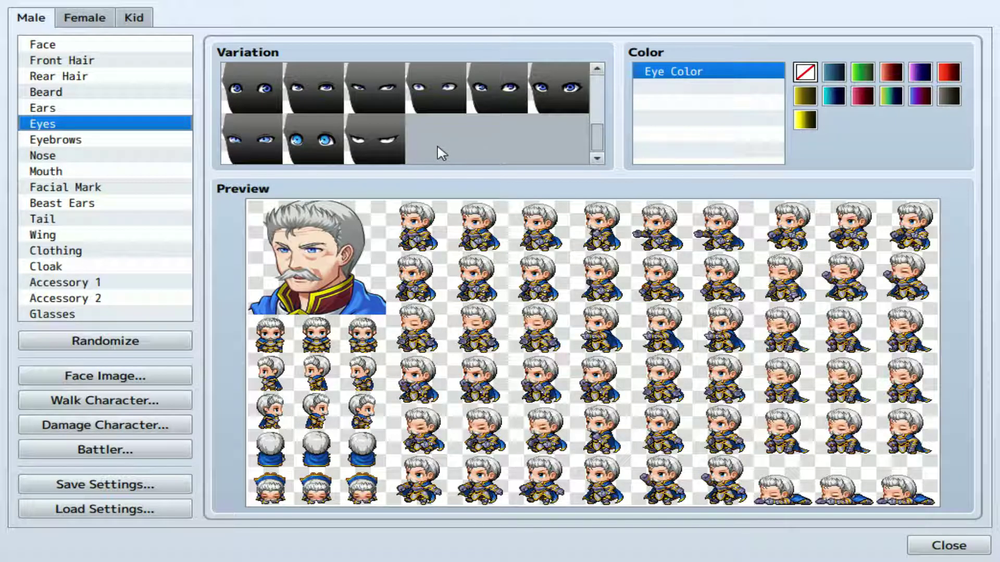
scroll(437, 146, "up", 5)
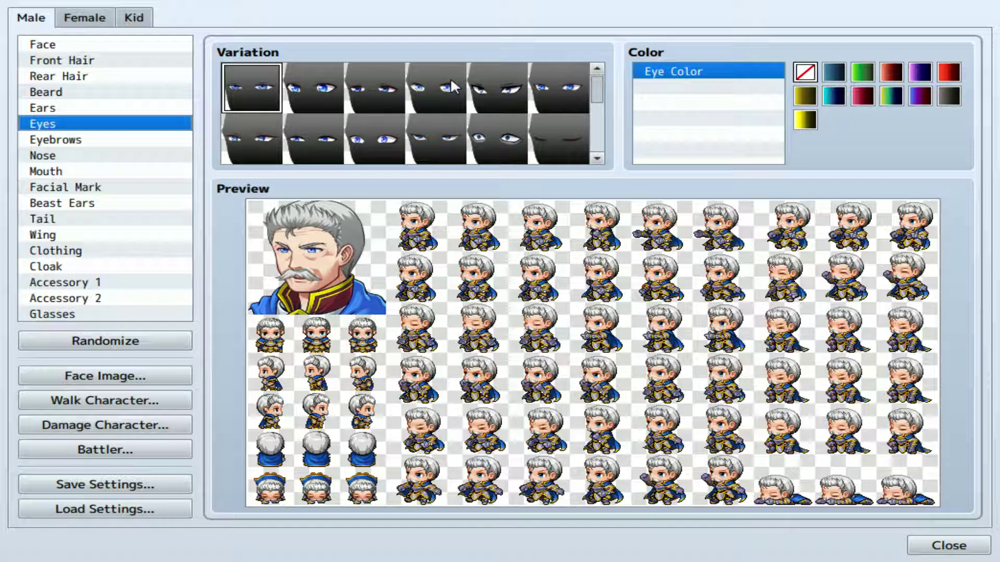
left_click(513, 93)
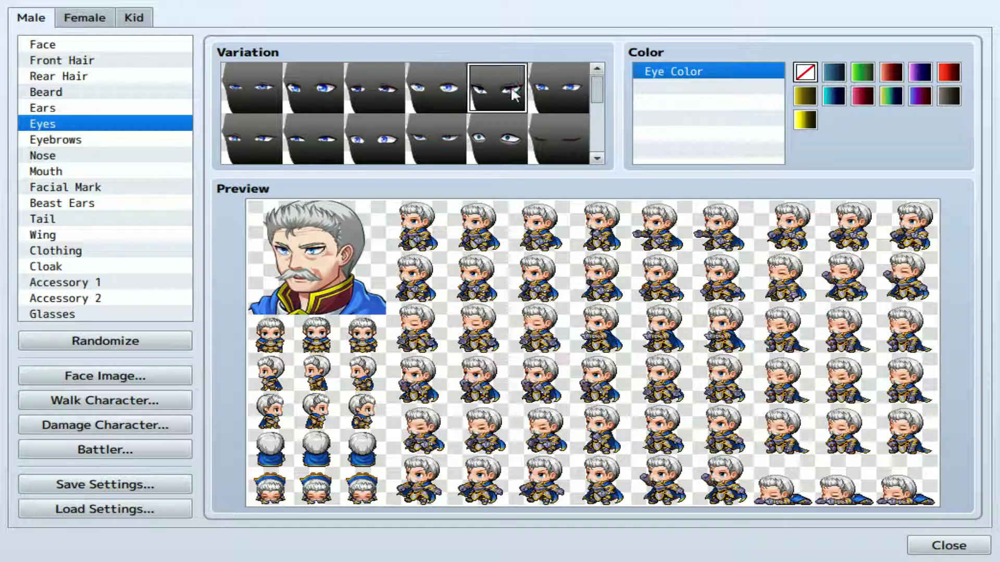
left_click(554, 77)
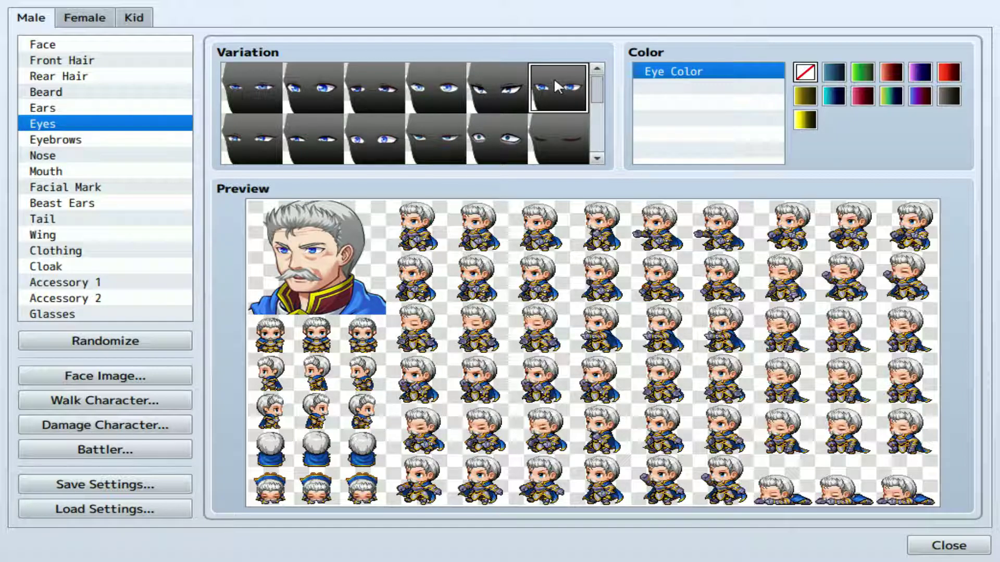
left_click(838, 99)
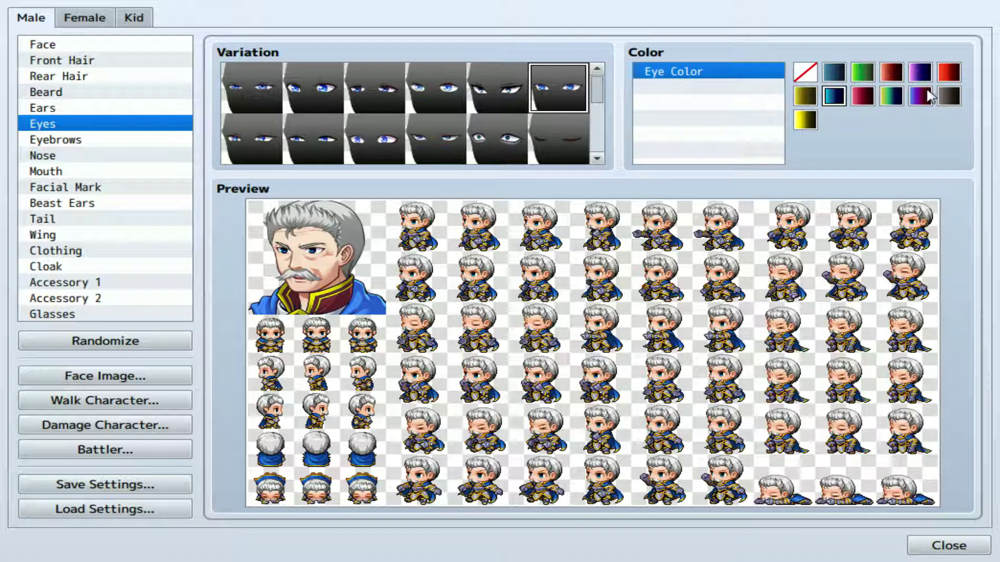
left_click(956, 101)
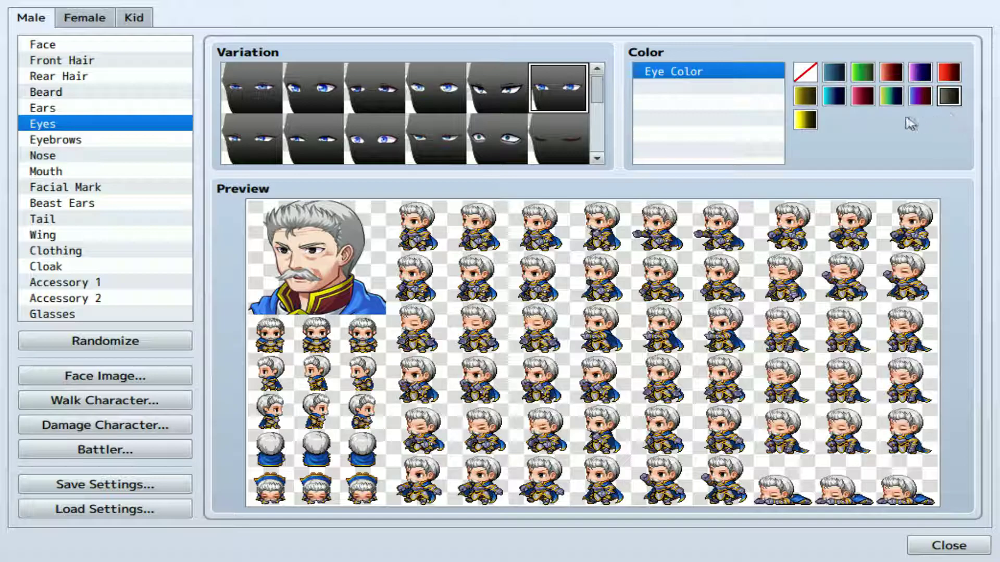
- Preview a range of eyebrow styles on the character's face
left_click(64, 142)
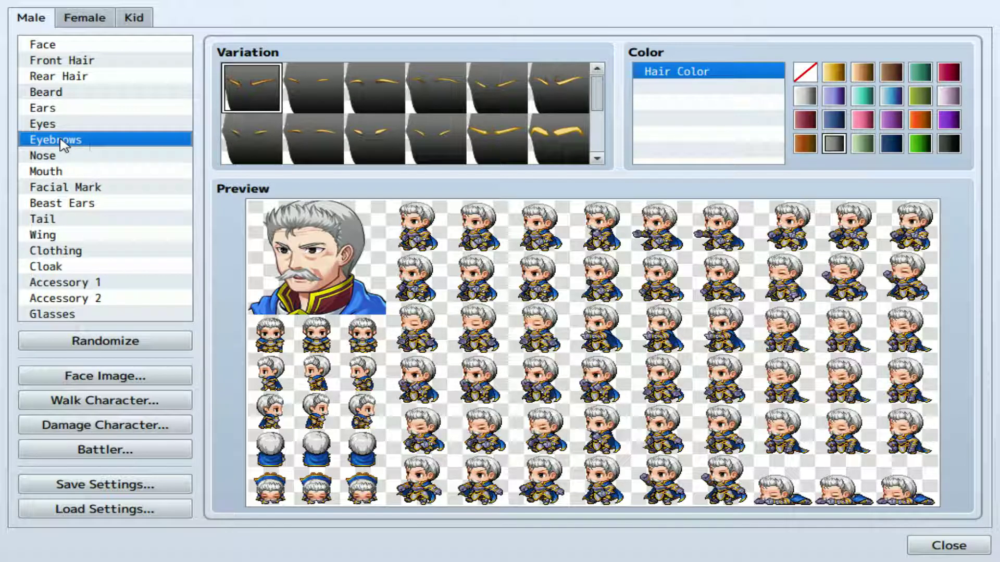
left_click(442, 133)
left_click(364, 132)
left_click(297, 132)
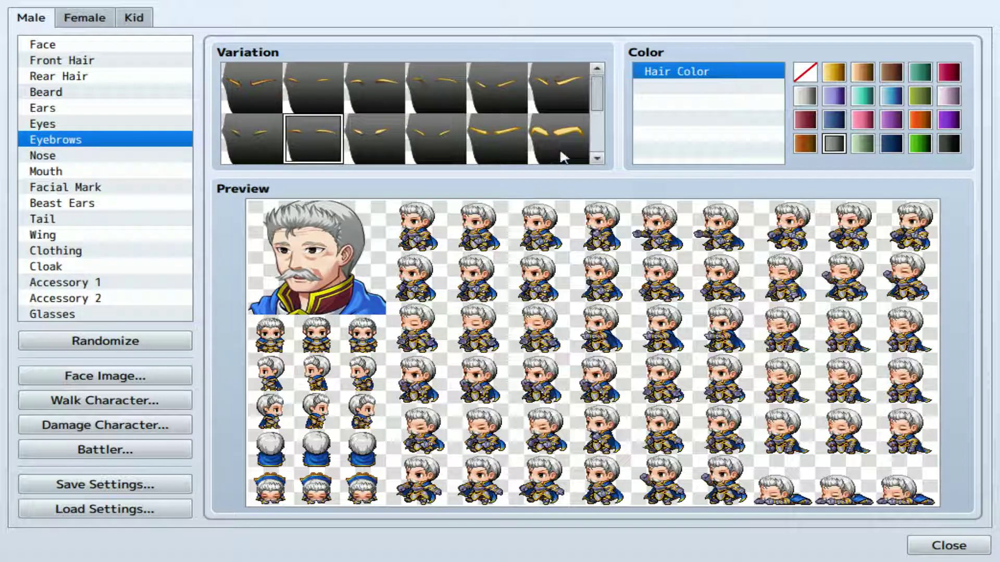
left_click(560, 149)
left_click(497, 141)
left_click(435, 139)
left_click(355, 139)
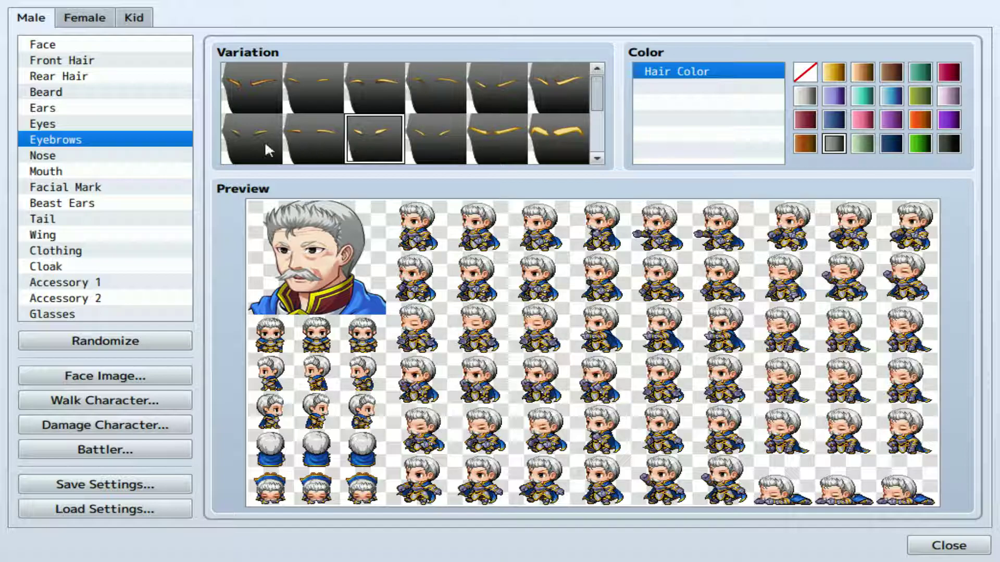
left_click(265, 146)
left_click(381, 99)
left_click(426, 81)
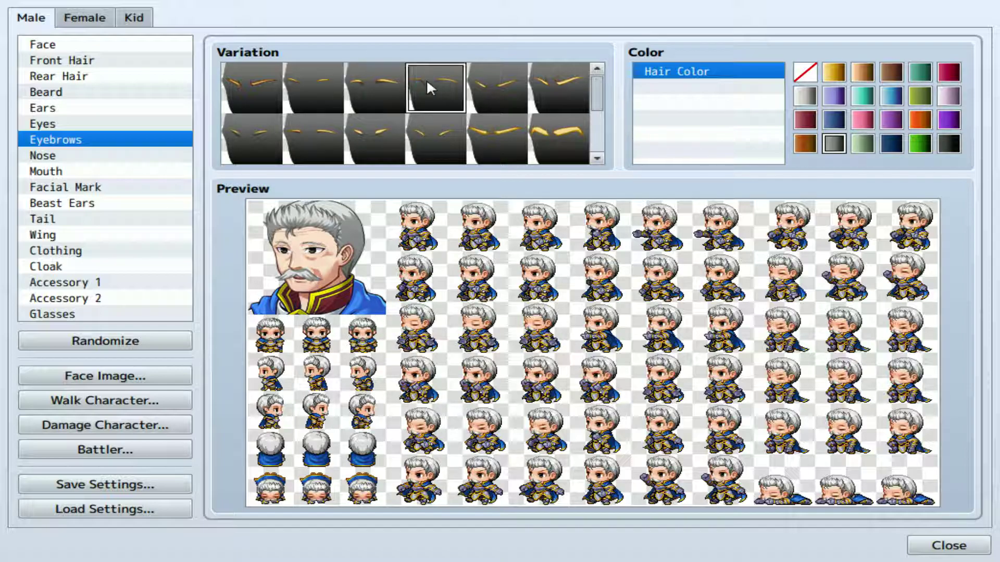
- Preview two bushier eyebrow styles, then return to the first eyebrow style
scroll(554, 97, "down", 3)
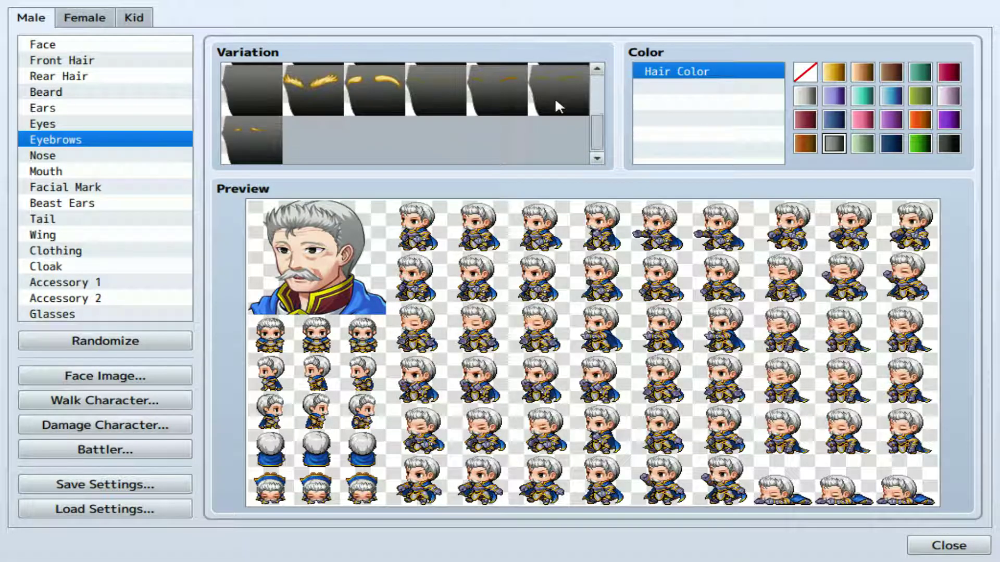
left_click(328, 89)
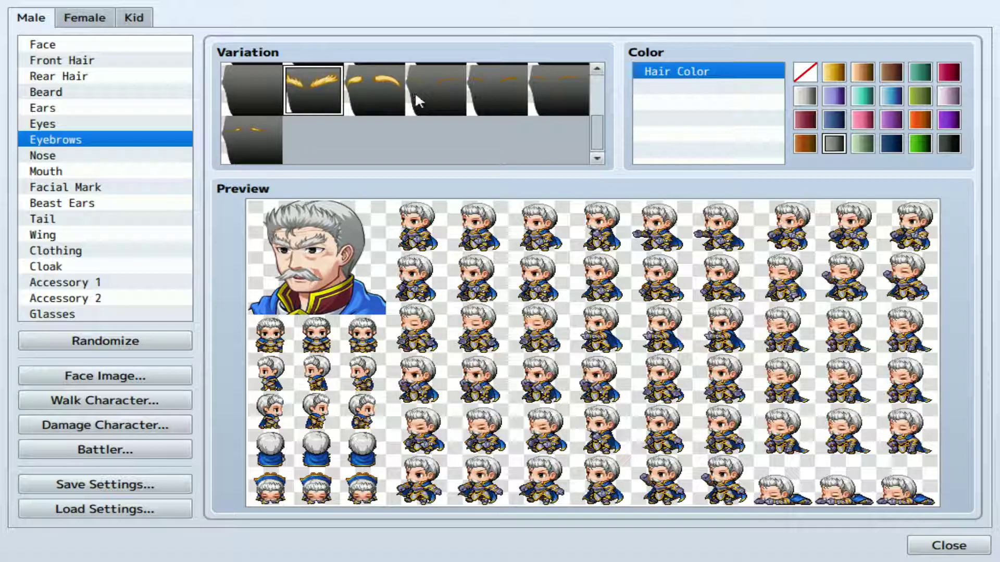
left_click(401, 96)
scroll(364, 123, "up", 5)
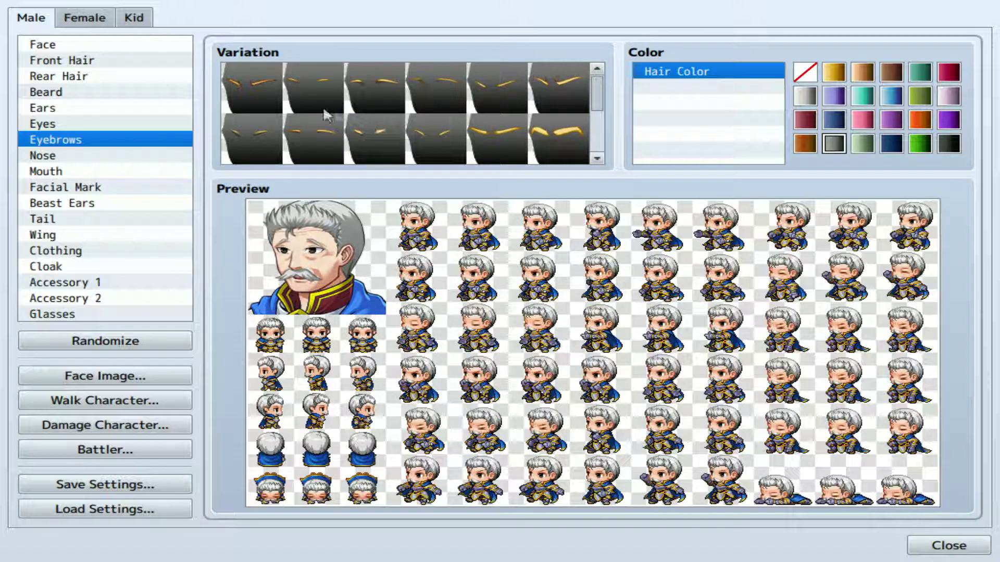
left_click(255, 96)
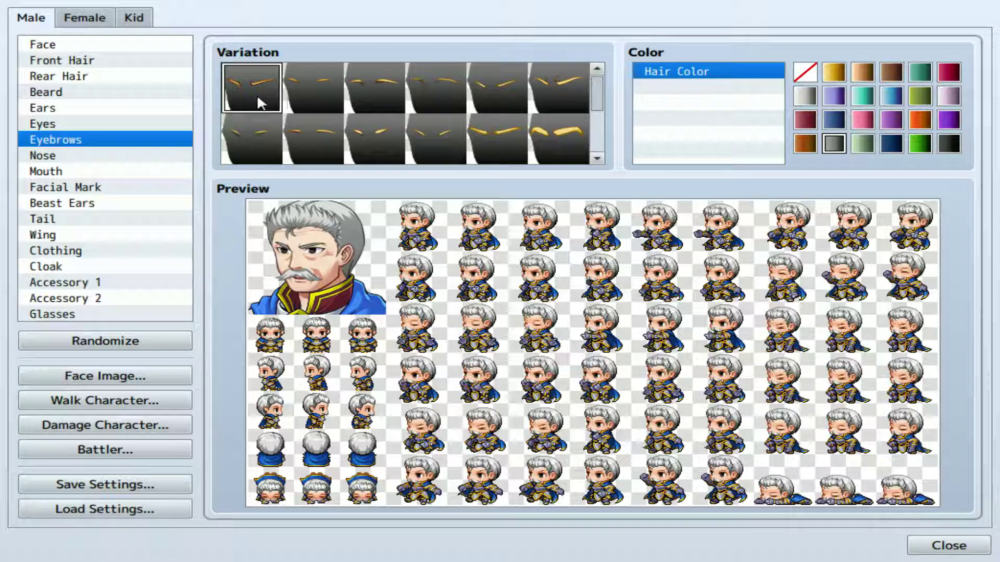
left_click(78, 157)
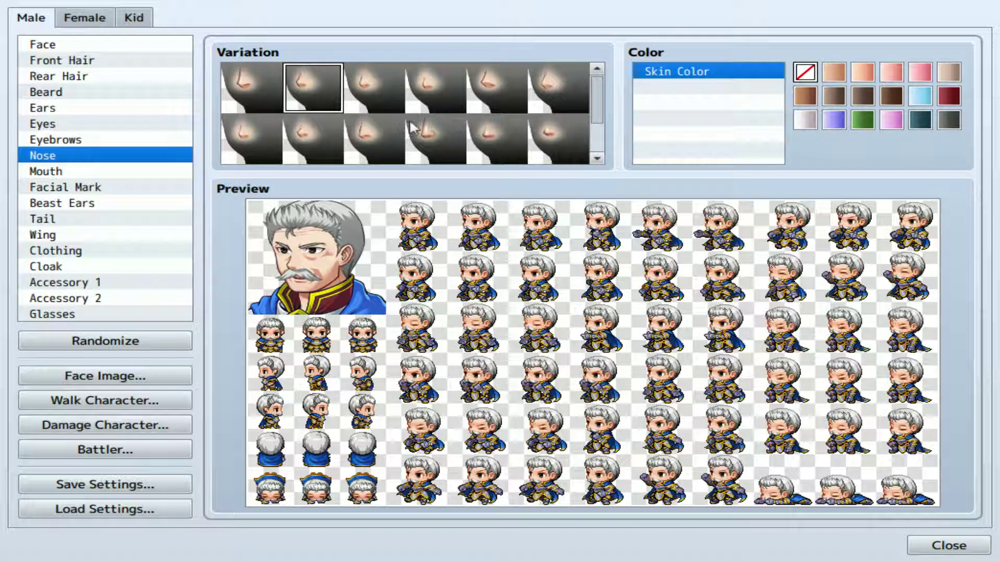
- Apply the second-row fifth nose shape and the small closed third mouth style
left_click(499, 80)
left_click(491, 129)
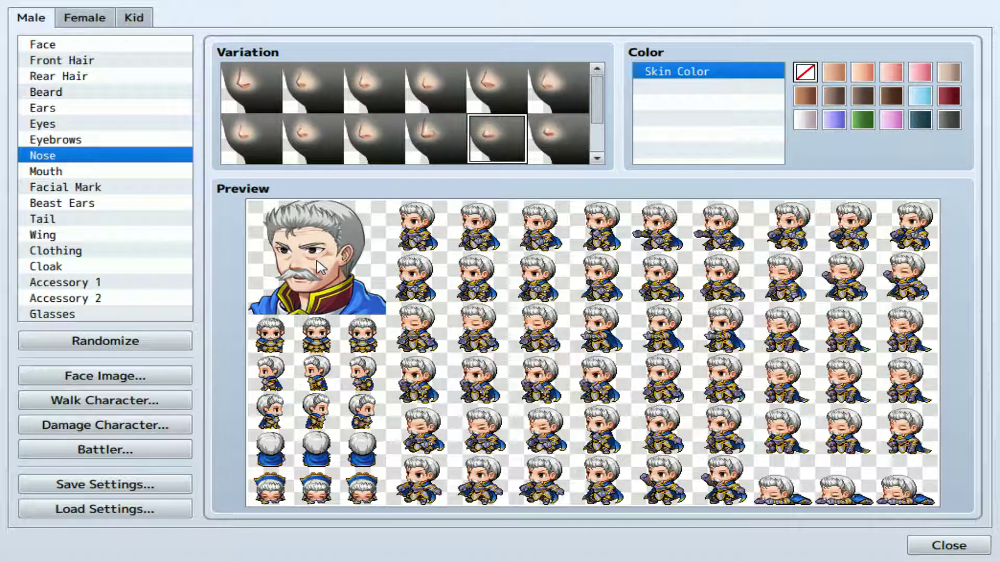
left_click(55, 172)
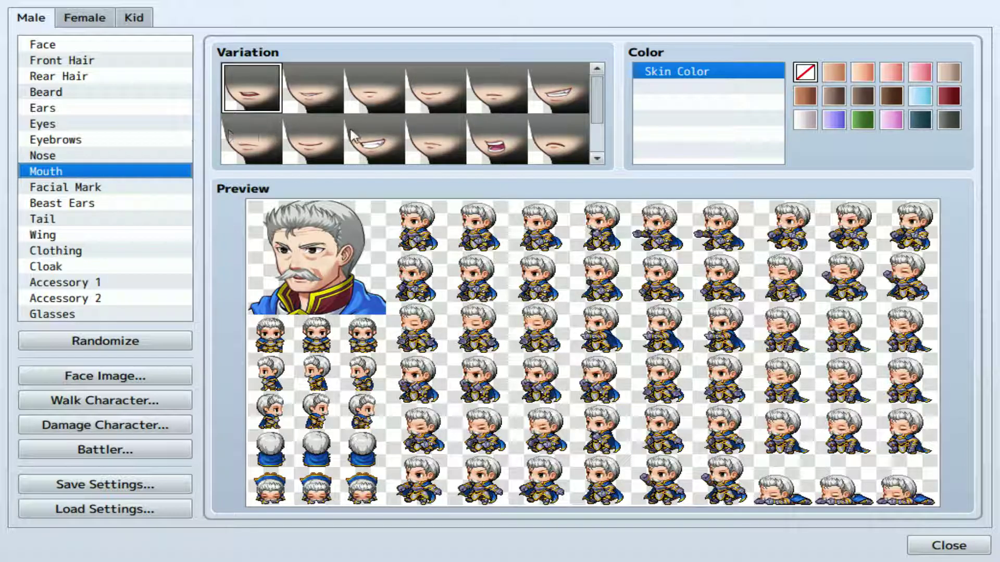
left_click(362, 89)
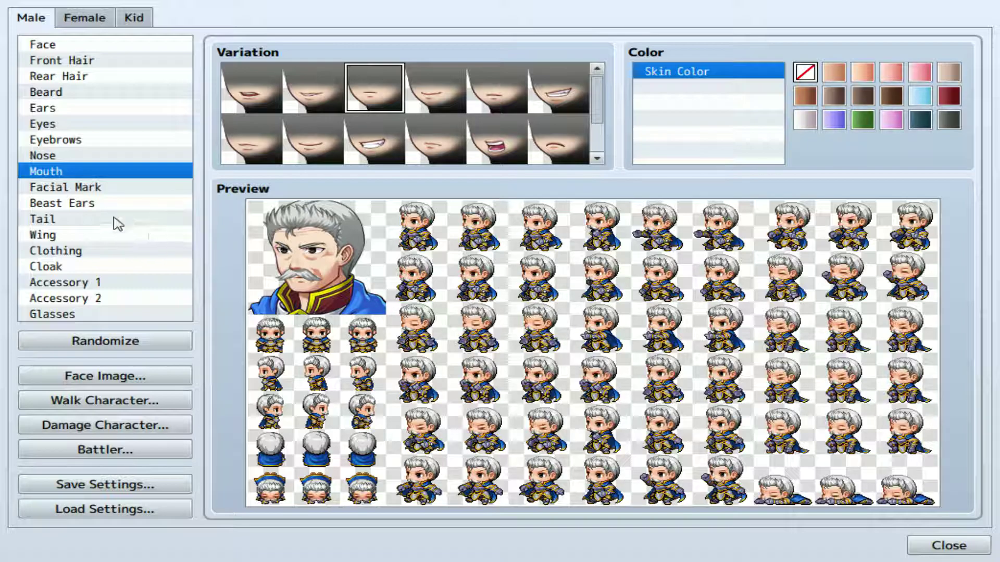
scroll(354, 110, "down", 1)
scroll(354, 109, "up", 1)
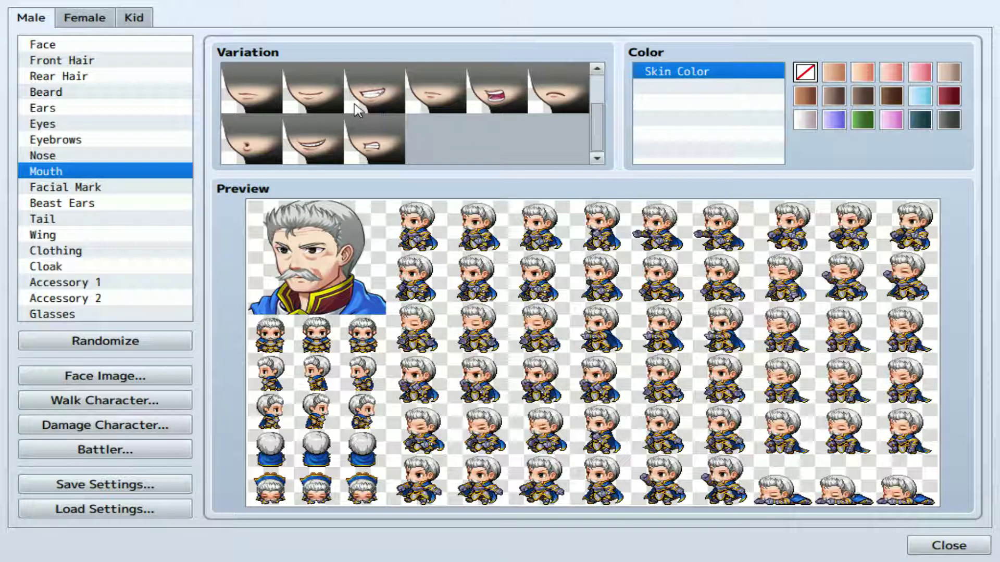
left_click(61, 188)
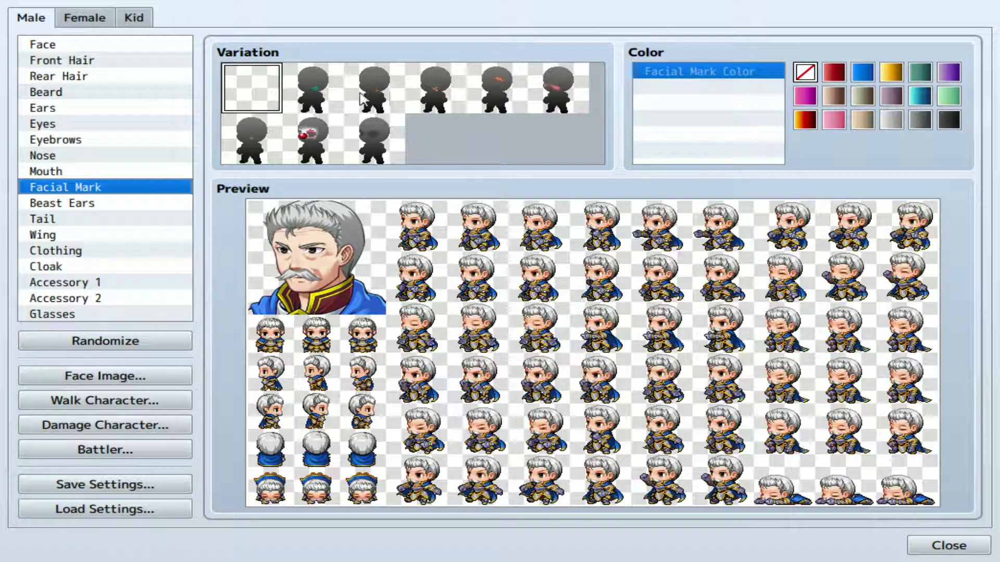
- Try scar and clown facial marks, then leave the face with no mark
left_click(494, 103)
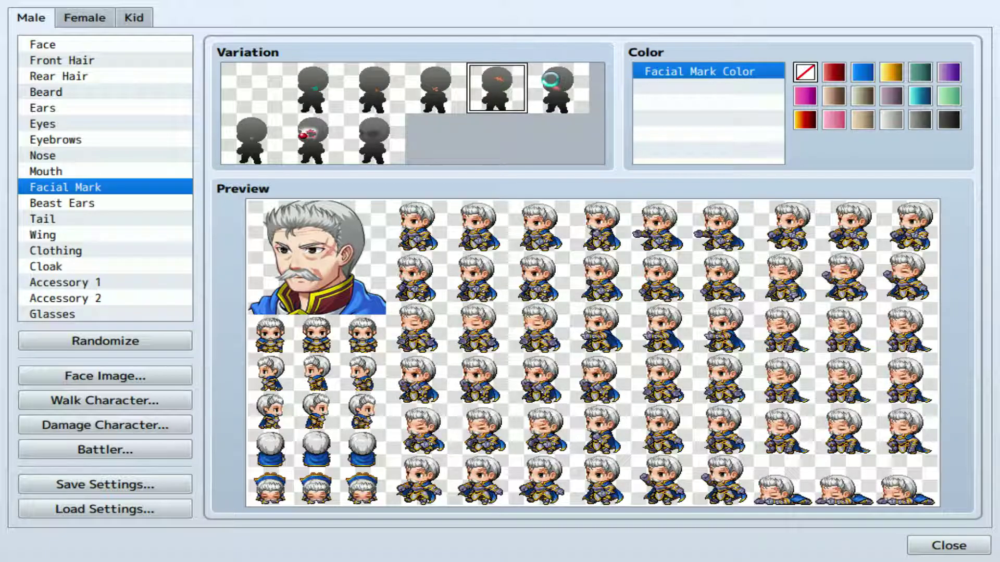
left_click(252, 103)
left_click(301, 142)
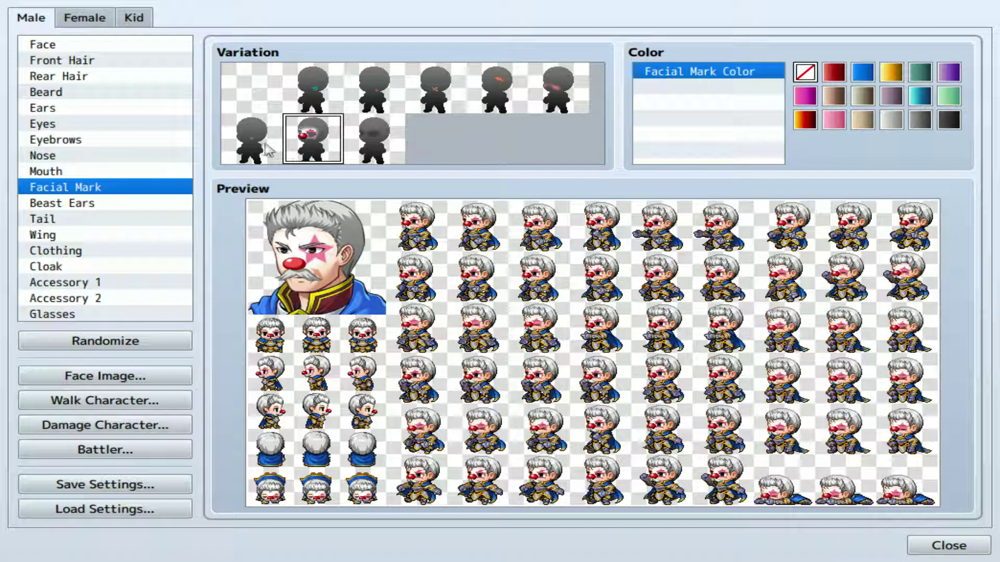
left_click(263, 143)
left_click(256, 89)
- Try beast ears and purple demon wings, leaving him with neither
left_click(49, 204)
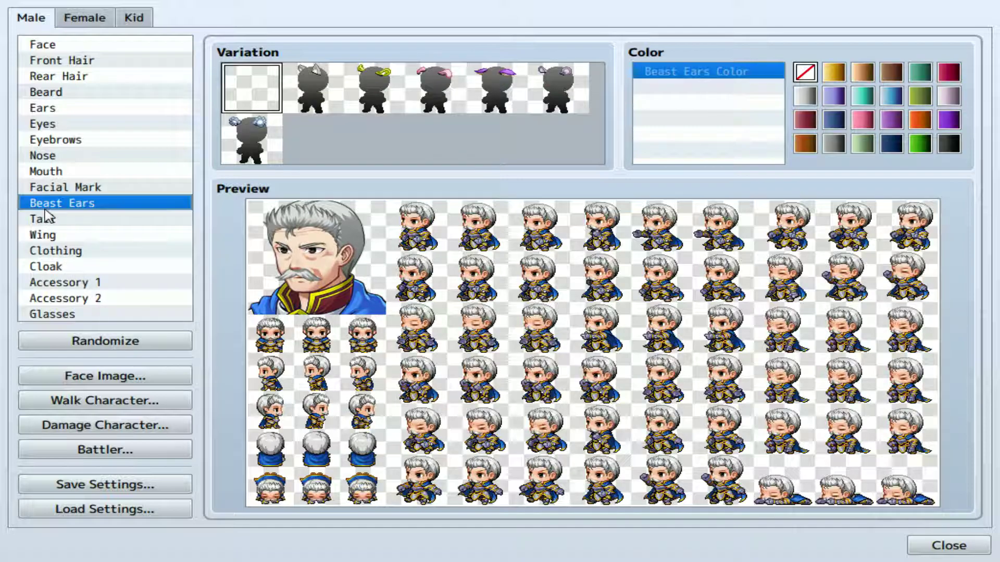
left_click(260, 137)
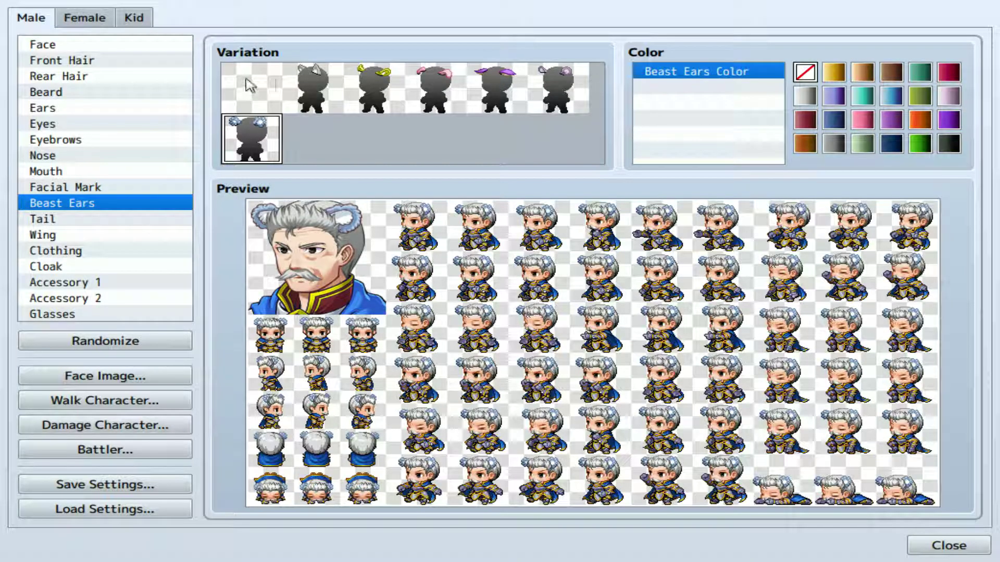
left_click(544, 91)
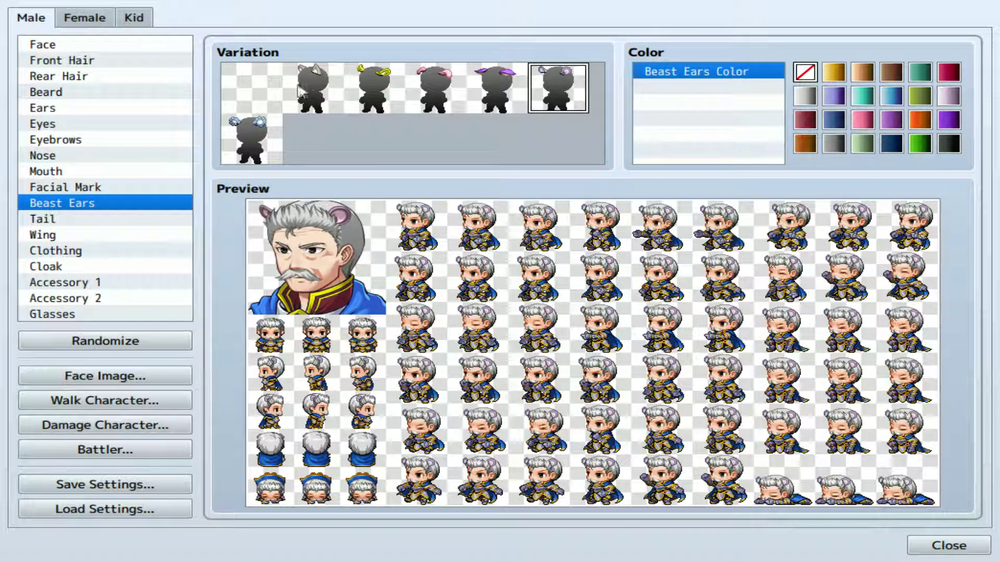
left_click(275, 87)
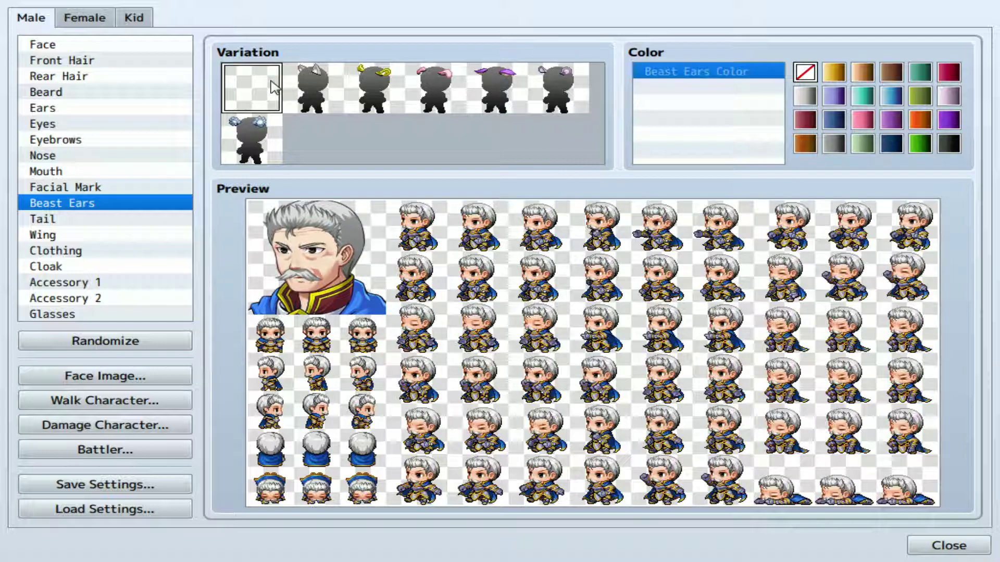
left_click(57, 237)
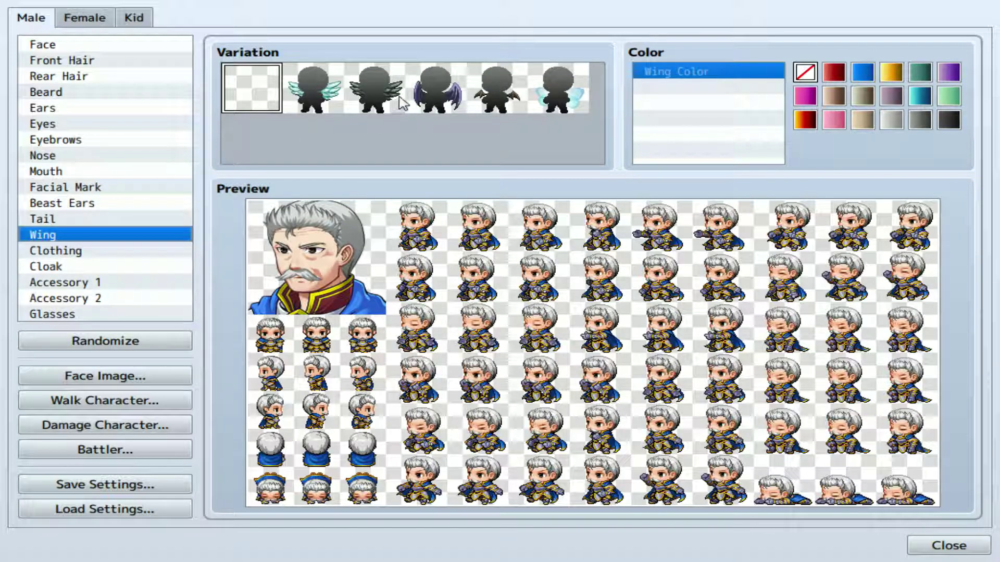
left_click(436, 89)
left_click(268, 91)
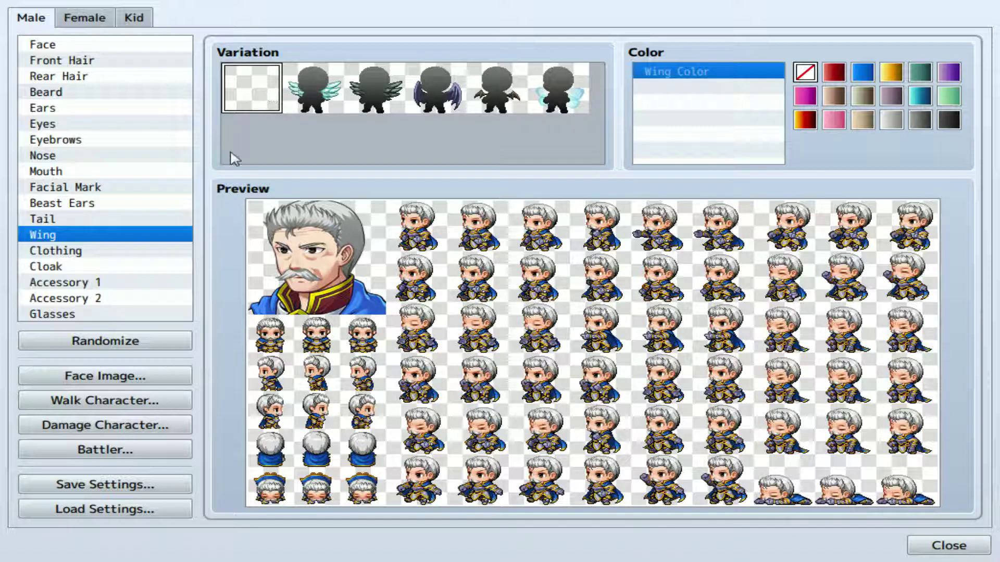
left_click(83, 252)
scroll(516, 119, "down", 5)
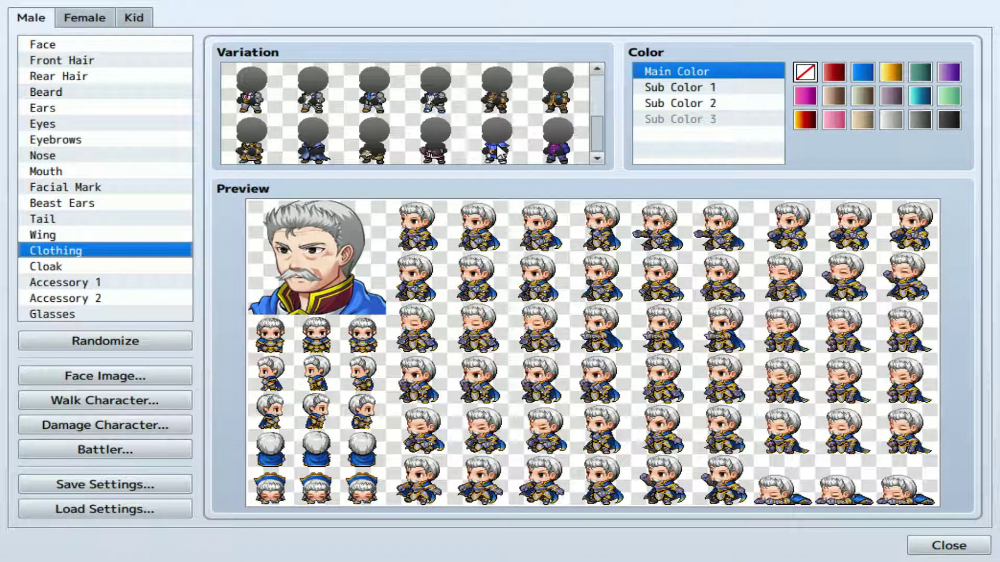
- Compare several outfits and dress the character in the grey suit
left_click(500, 152)
scroll(494, 151, "up", 4)
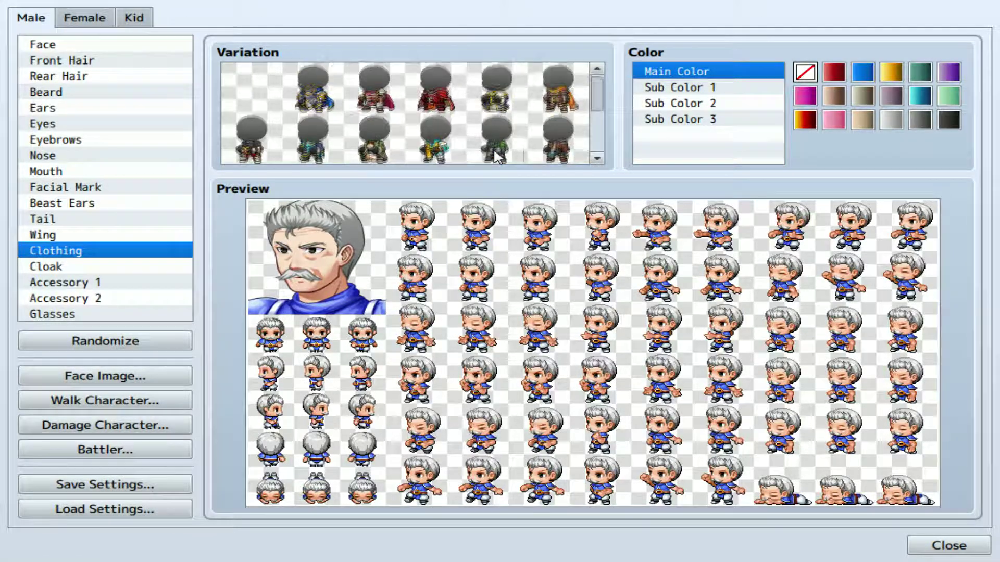
left_click(558, 88)
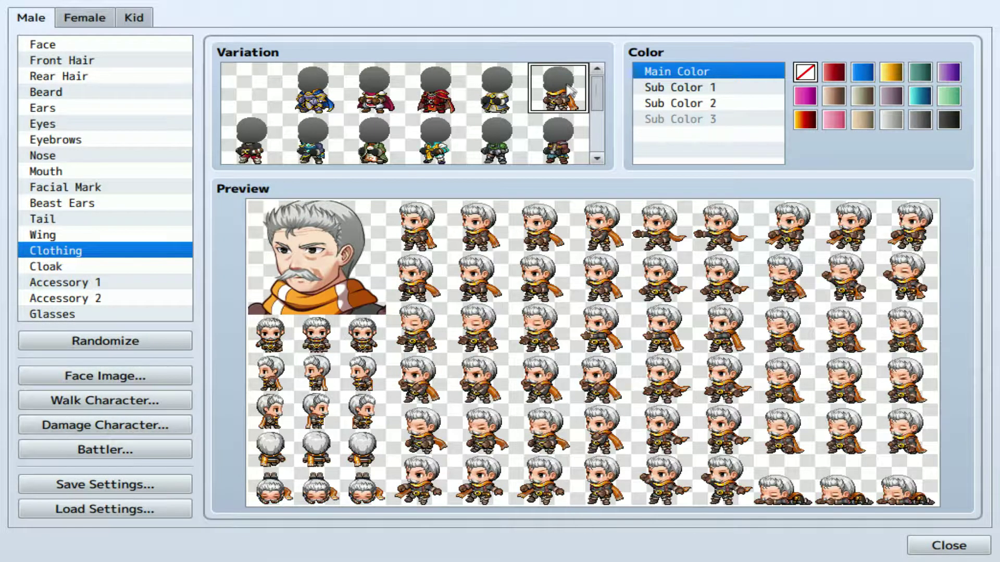
scroll(517, 114, "down", 1)
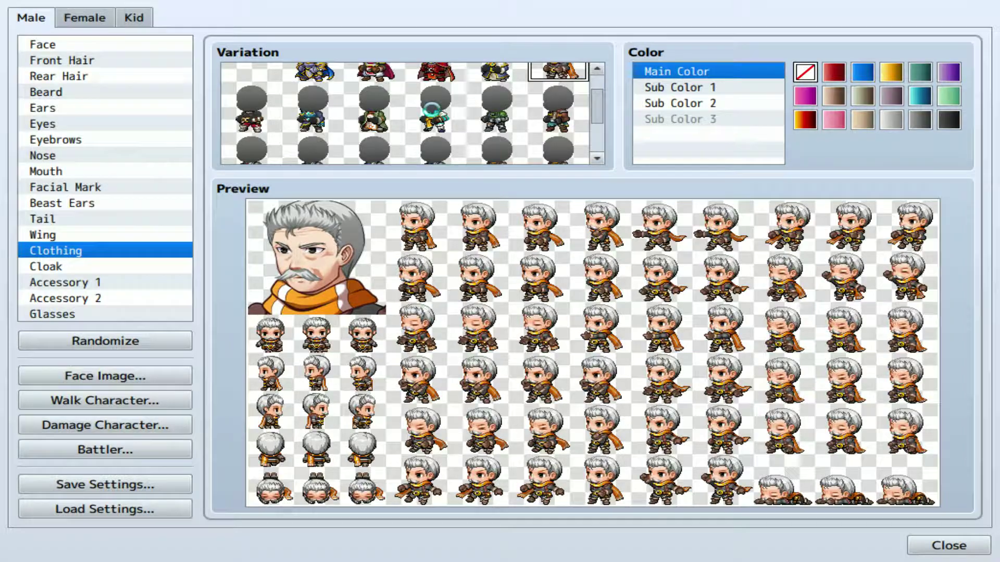
left_click(435, 112)
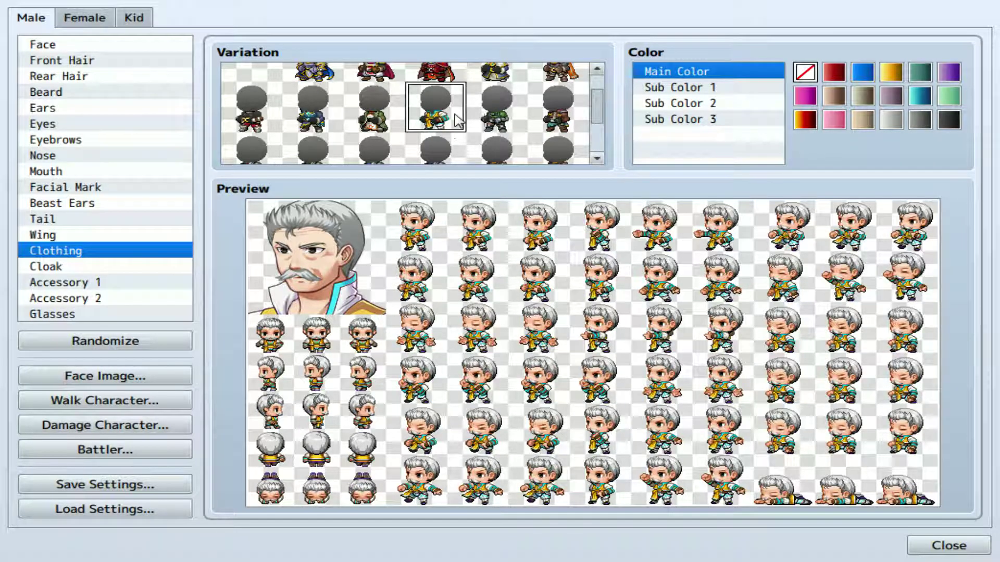
left_click(490, 128)
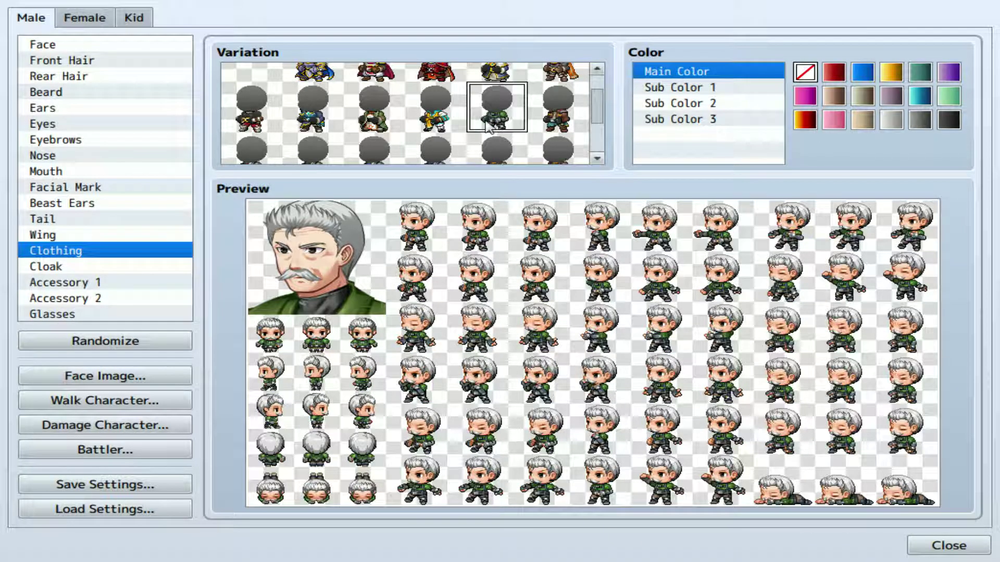
left_click(292, 125)
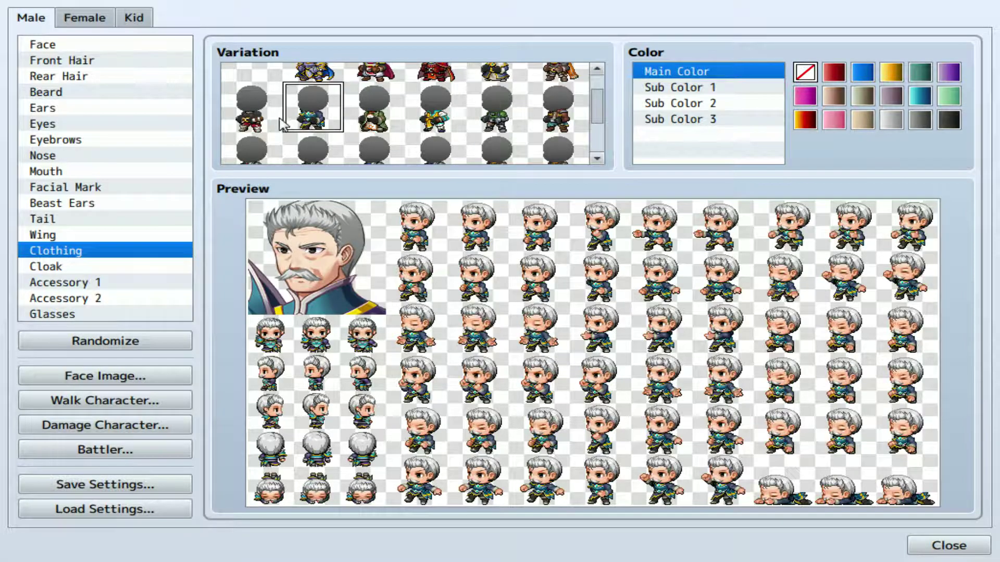
left_click(255, 116)
scroll(268, 116, "down", 3)
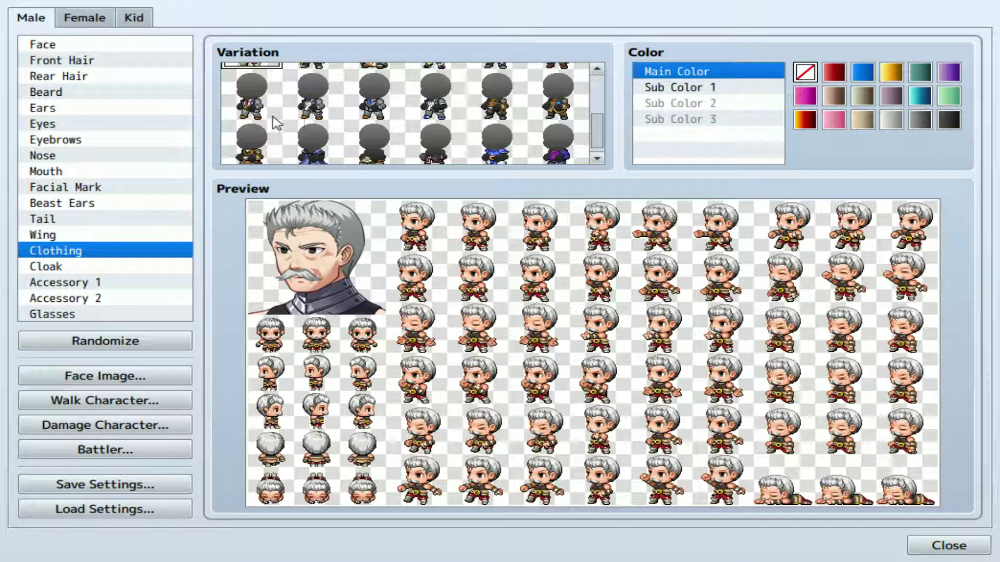
left_click(273, 124)
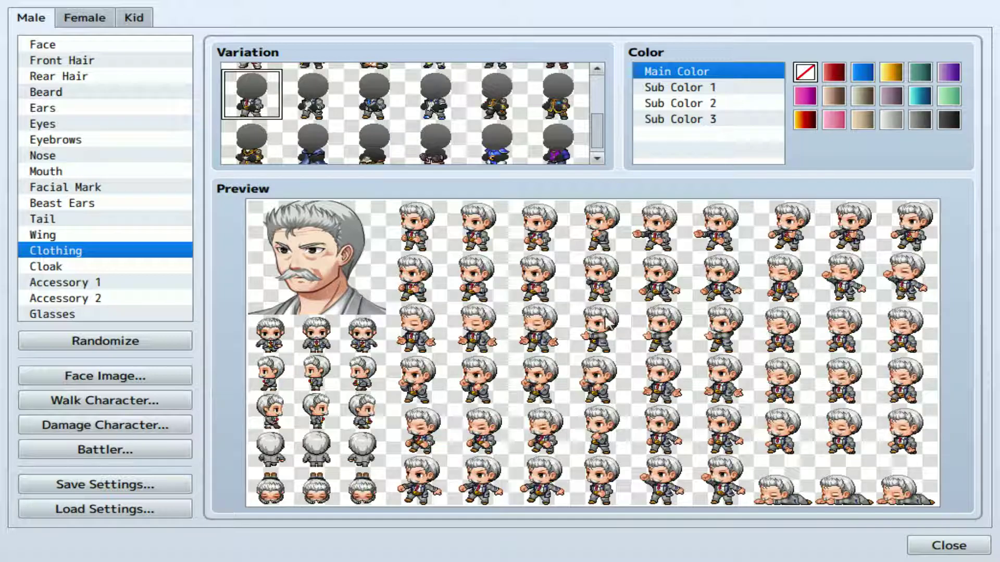
- Colour the suit green with brown, grey-purple and olive sub colours
left_click(813, 126)
left_click(811, 104)
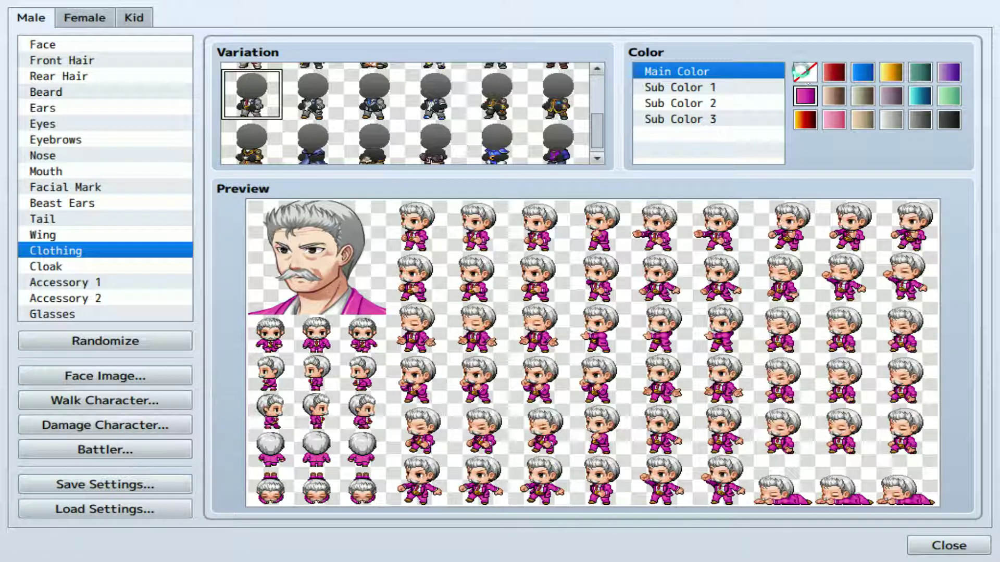
left_click(805, 74)
left_click(698, 87)
left_click(834, 96)
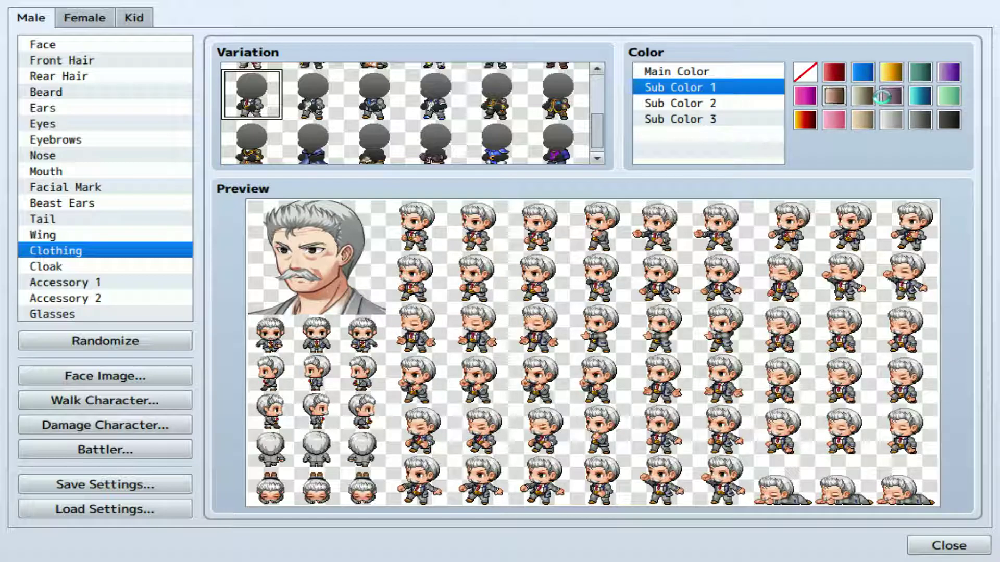
left_click(690, 73)
left_click(920, 73)
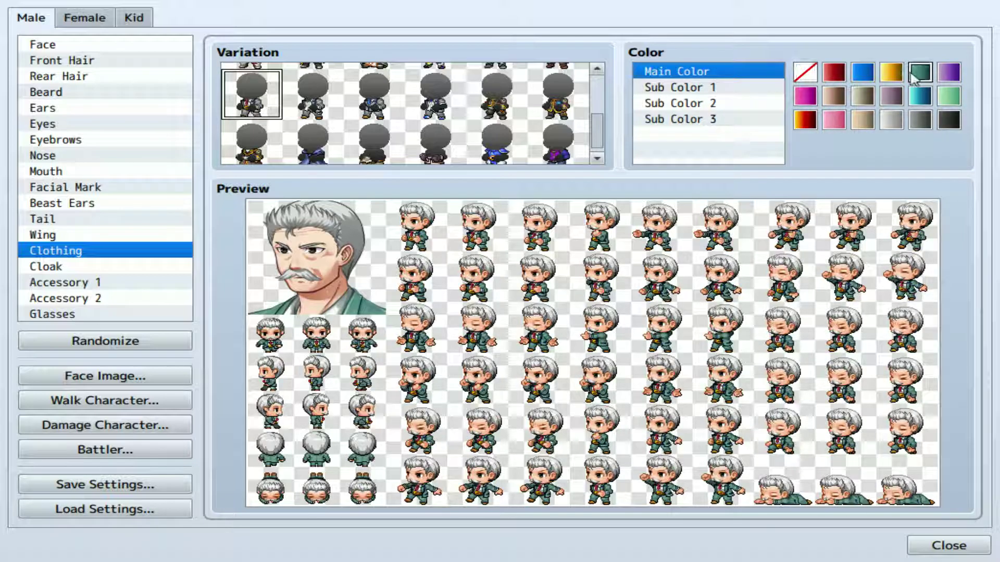
left_click(692, 103)
left_click(891, 97)
left_click(732, 119)
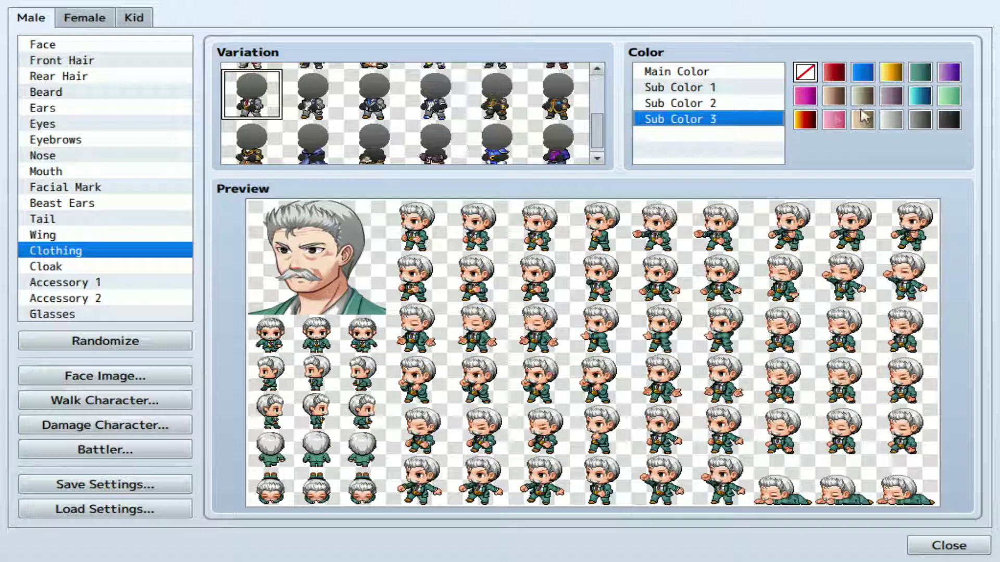
left_click(863, 96)
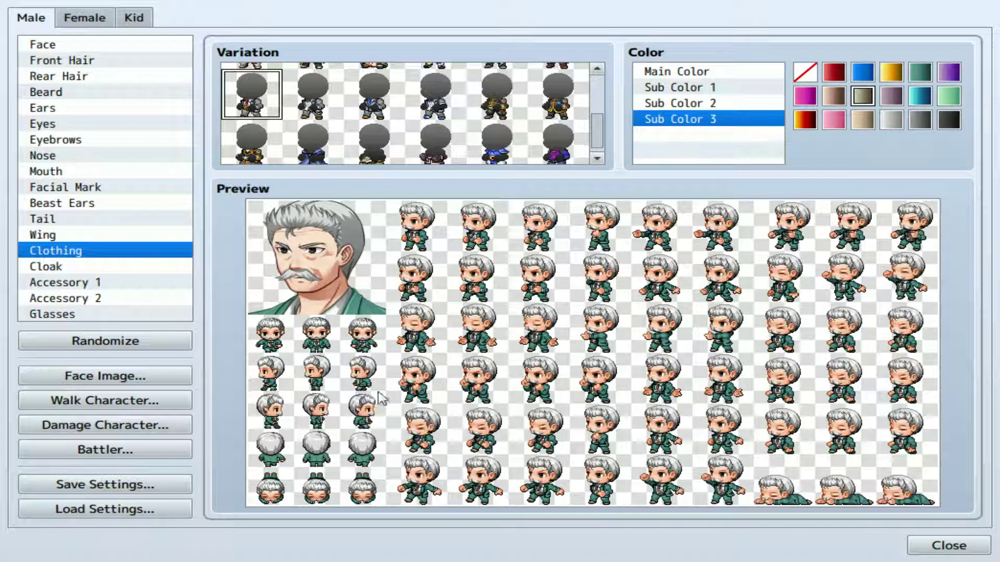
left_click(70, 266)
- Try and remove a yellow cloak, then give him thin grey glasses
left_click(390, 79)
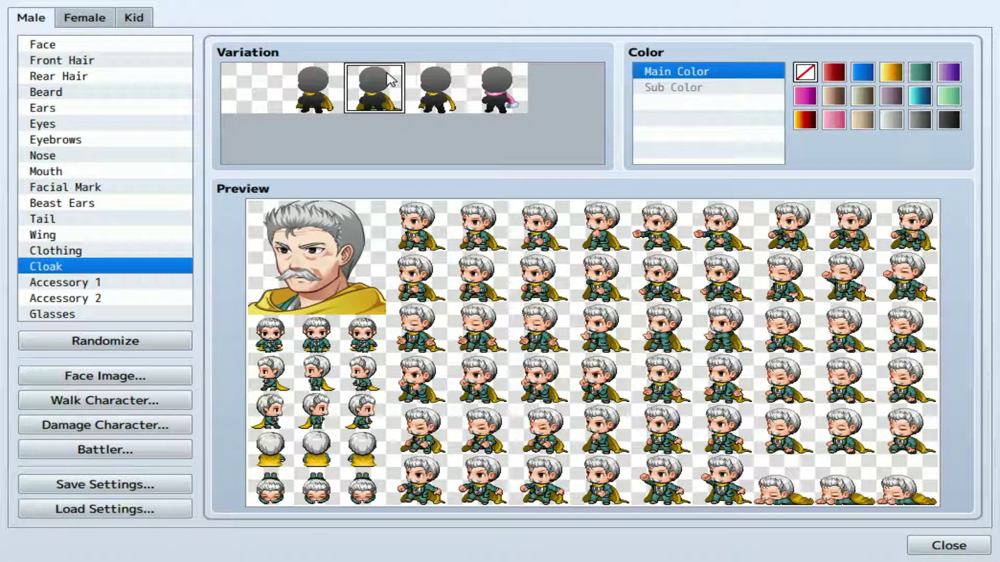
left_click(237, 89)
left_click(108, 299)
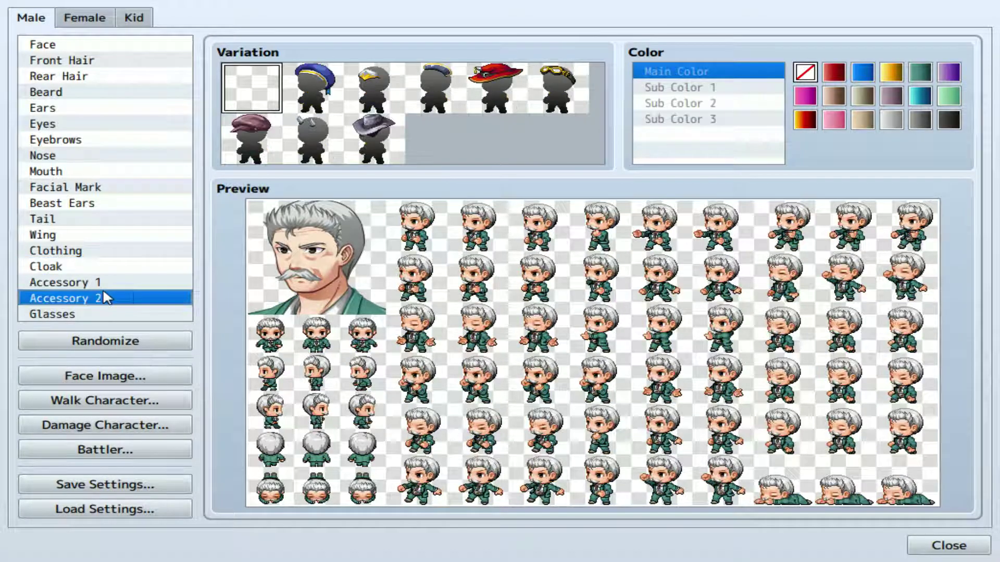
left_click(87, 283)
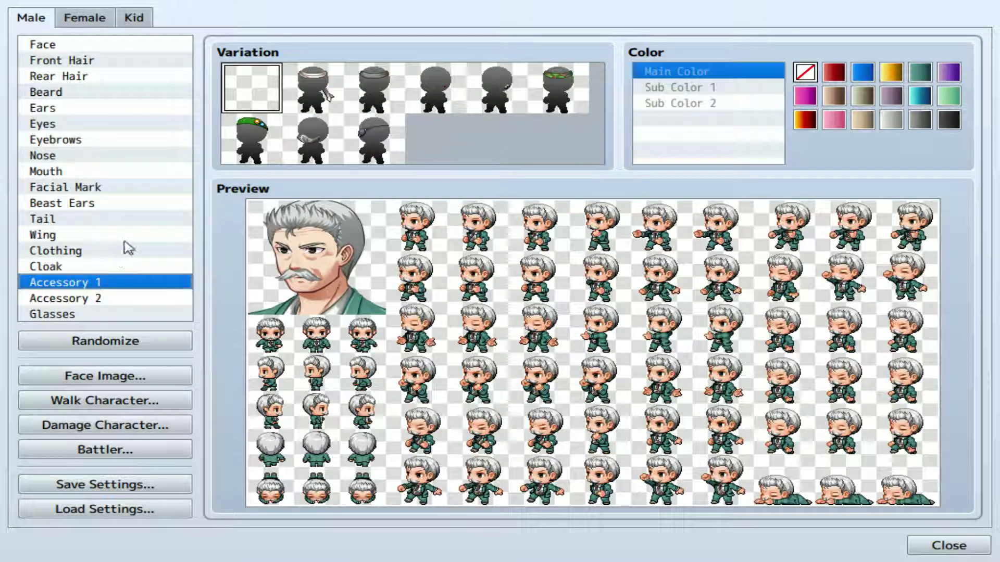
left_click(32, 314)
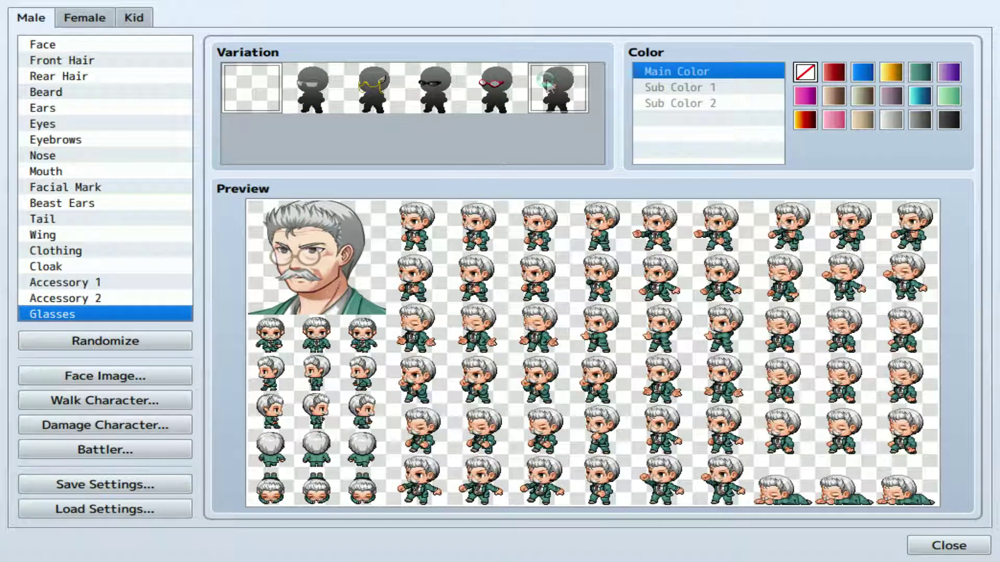
left_click(309, 90)
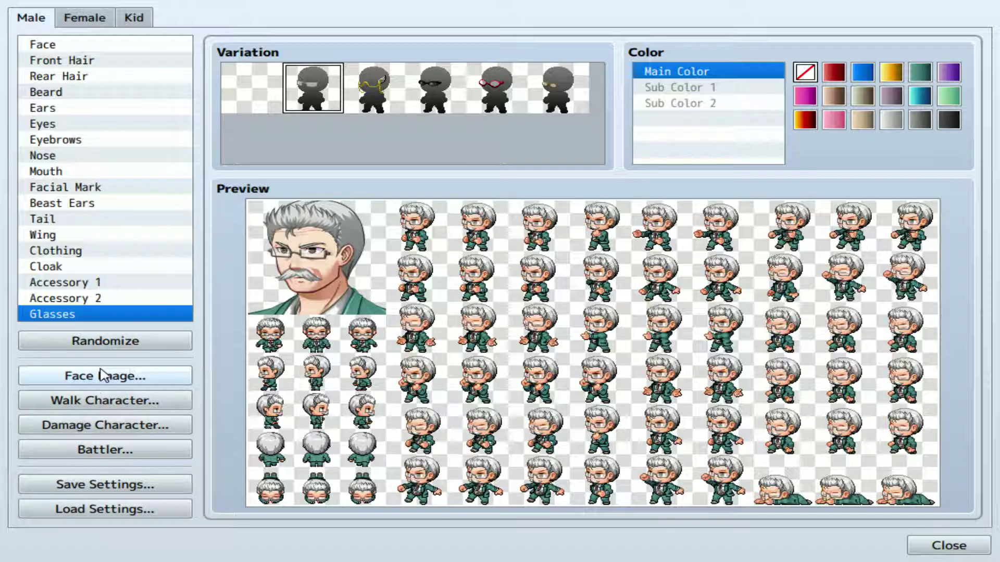
left_click(128, 382)
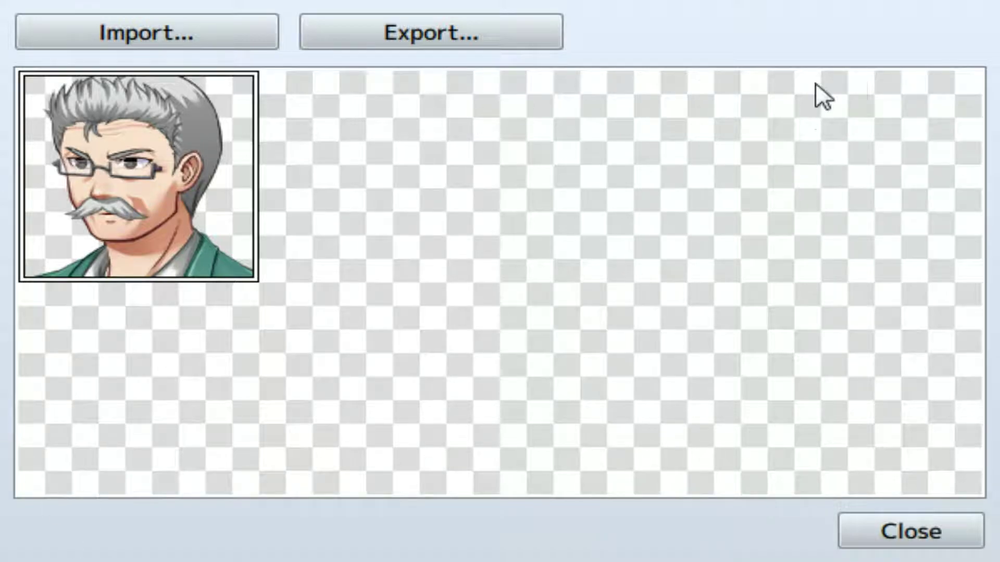
- Export the face image, walking sprite, damage frames and battler sheet, closing each window
left_click(902, 527)
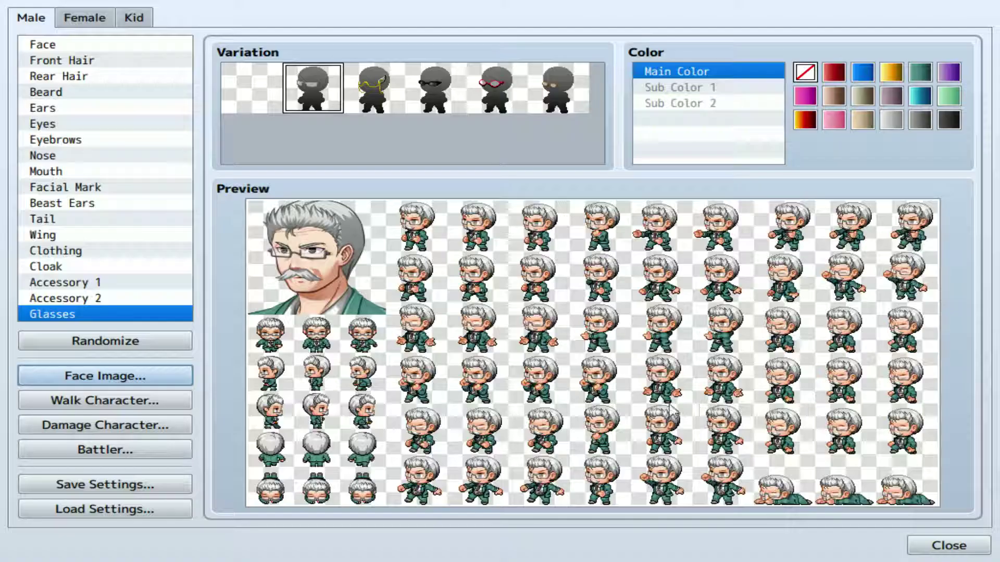
left_click(111, 405)
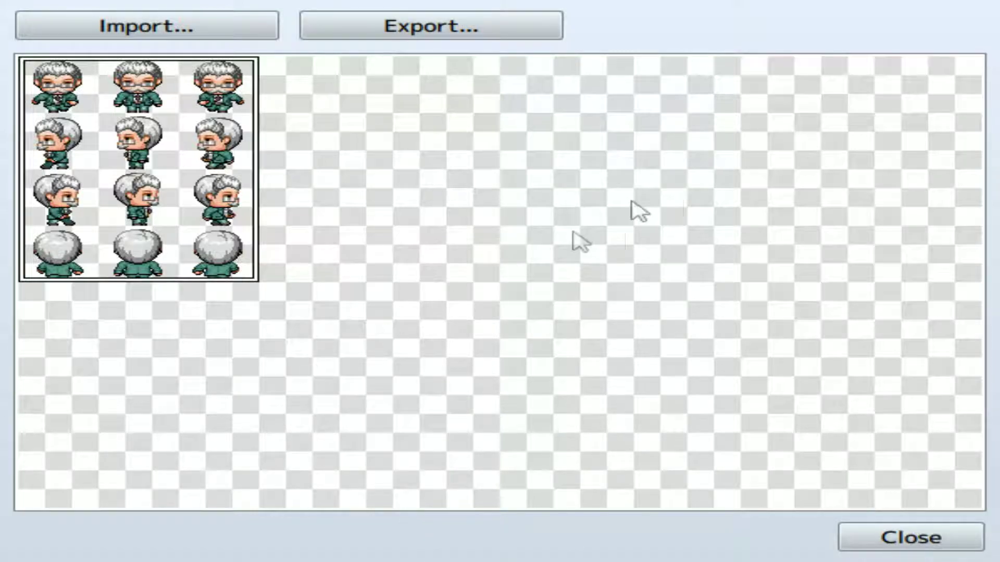
left_click(911, 538)
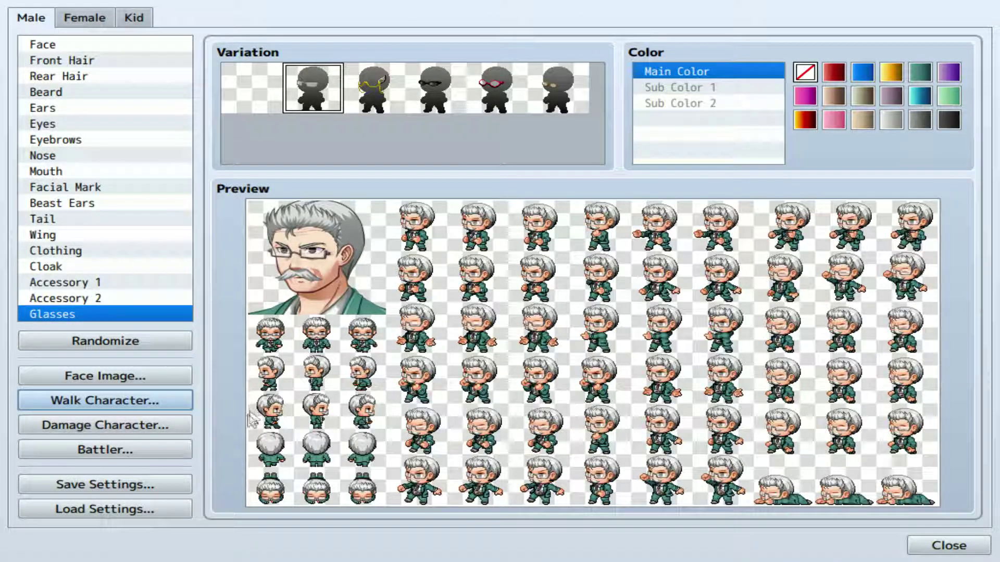
left_click(104, 424)
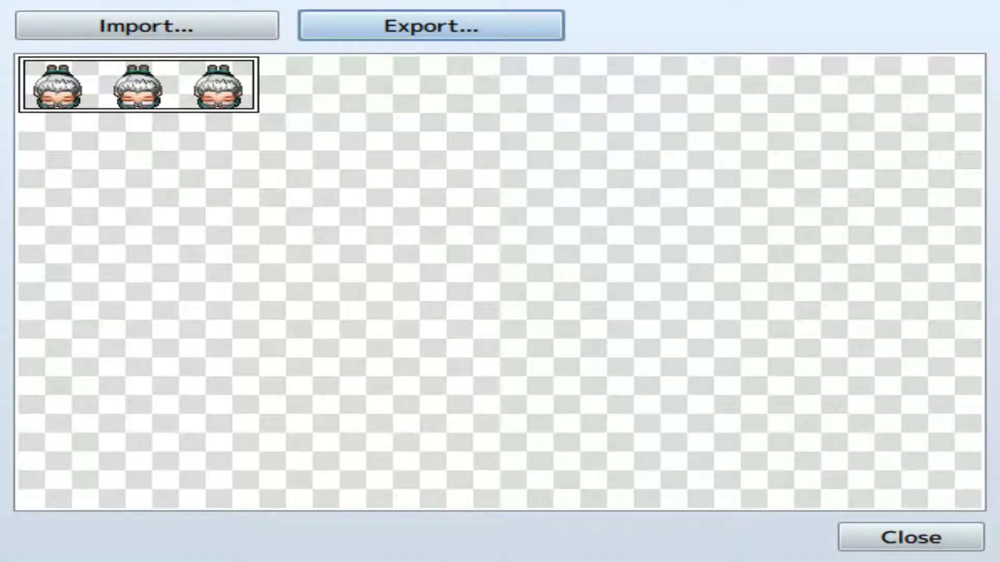
key("Escape")
left_click(109, 451)
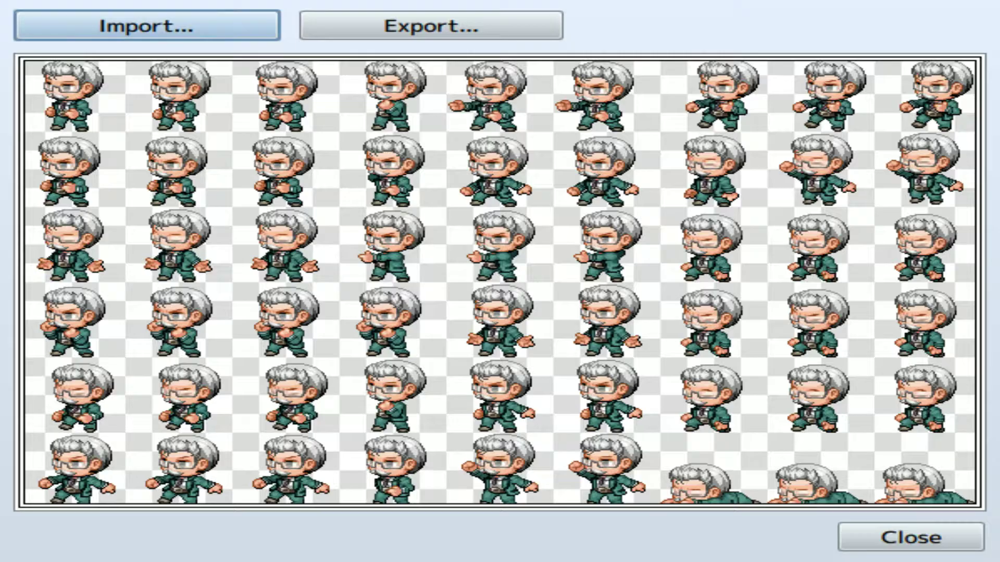
key("Escape")
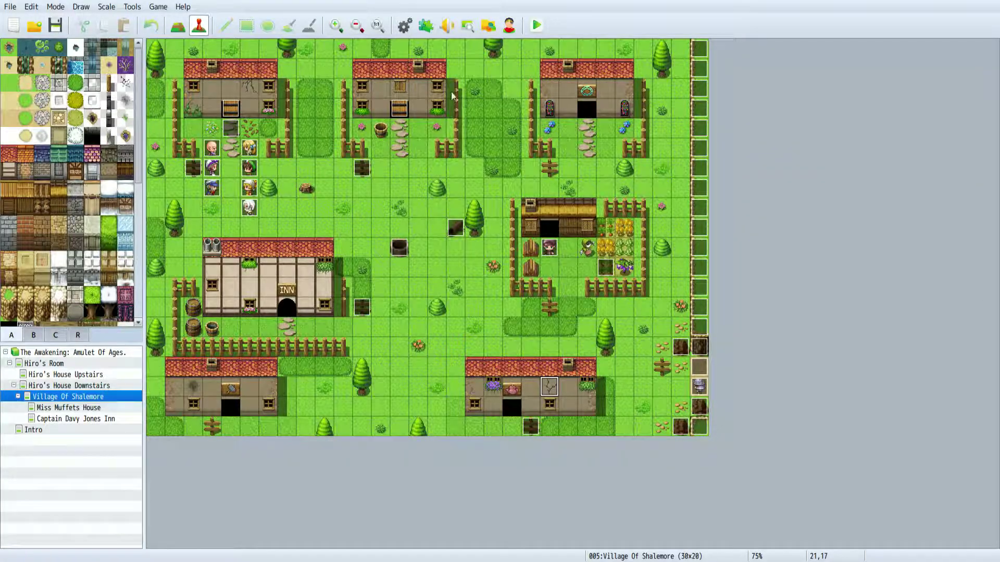
- Reopen the Character Generator from the map editor toolbar
left_click(509, 25)
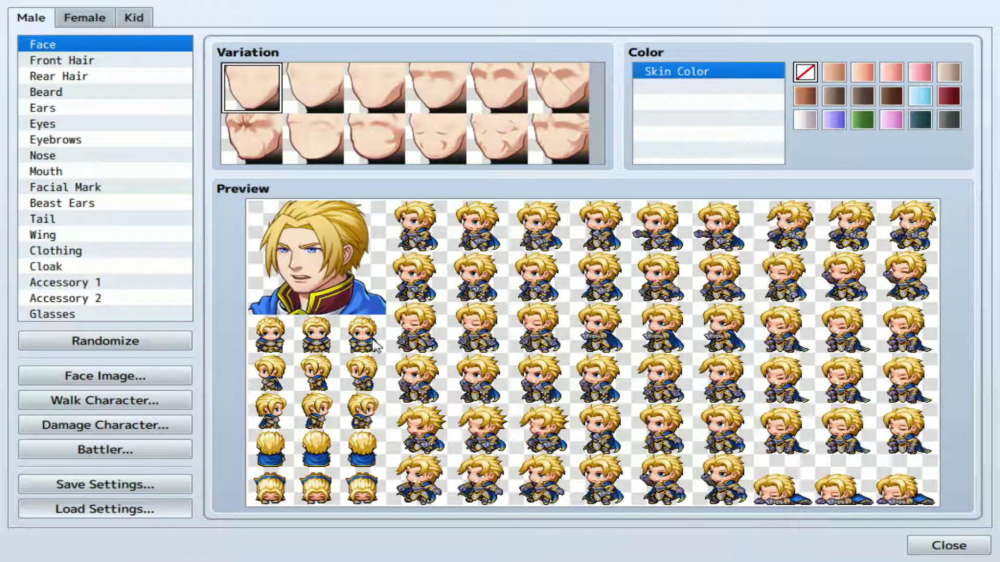
- Confirm loading the saved grey-haired man's settings into the generator
key("Return")
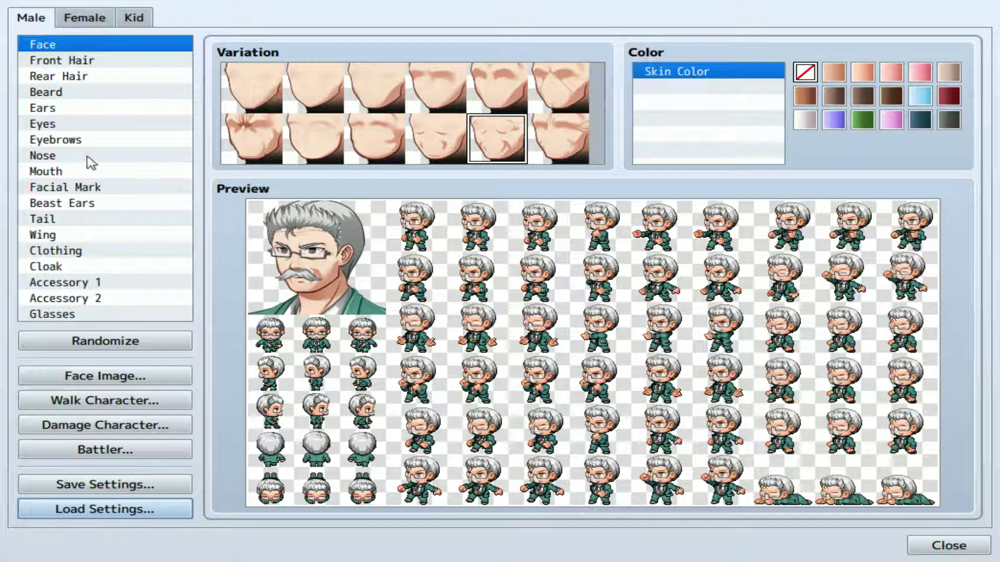
- Give the grey-haired man furrowed eyebrows, an open shouting mouth and narrowed eyes
left_click(56, 141)
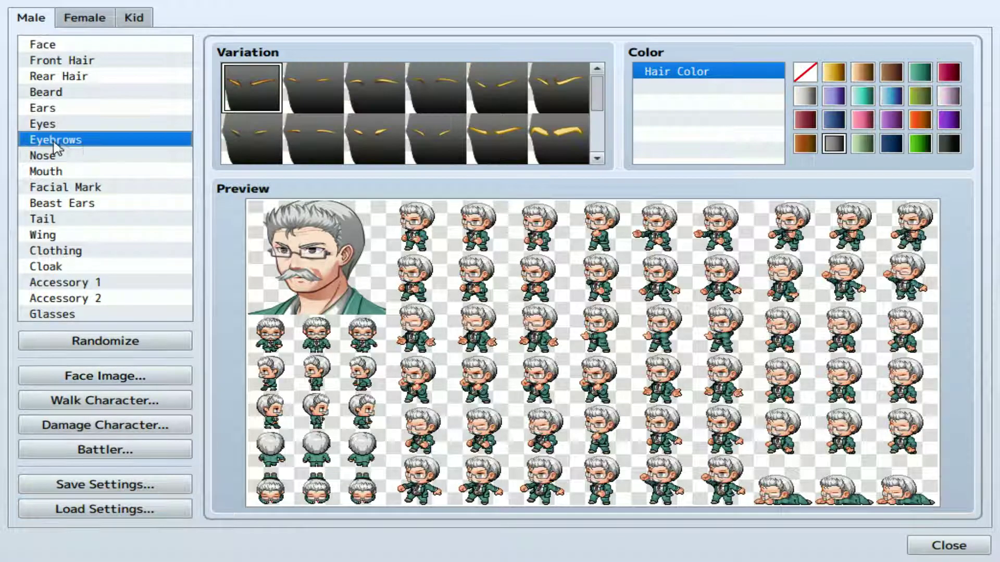
left_click(499, 143)
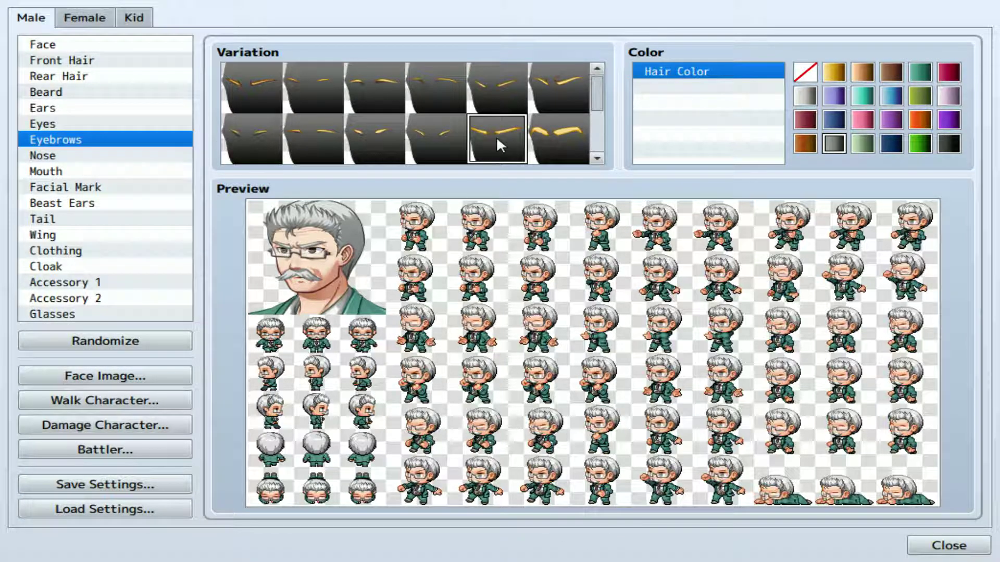
left_click(53, 127)
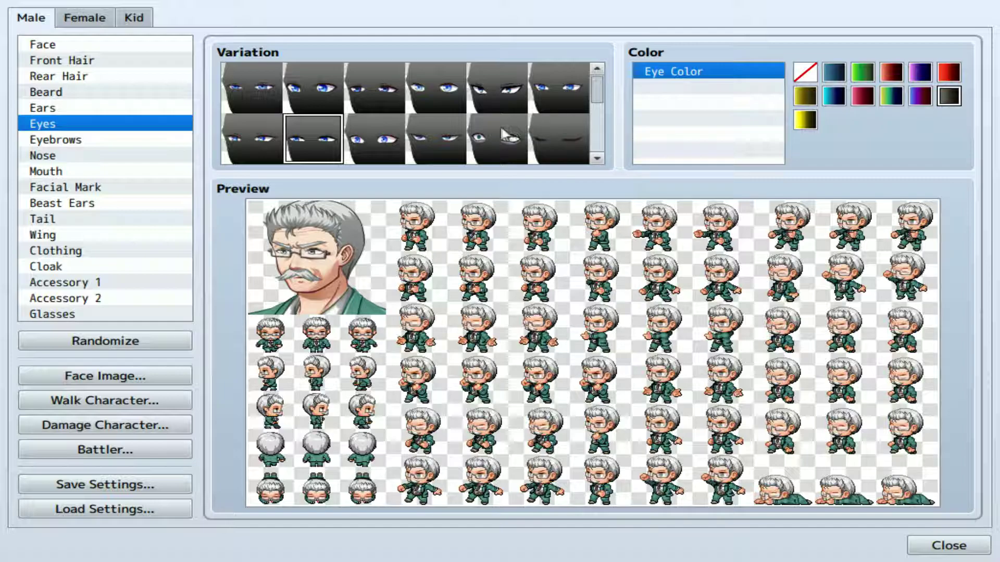
left_click(58, 172)
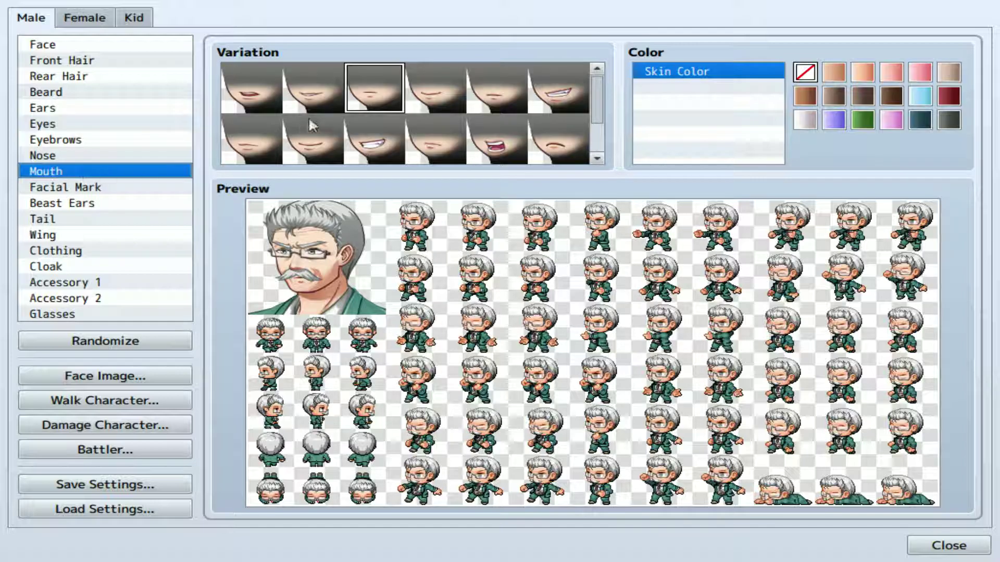
left_click(501, 151)
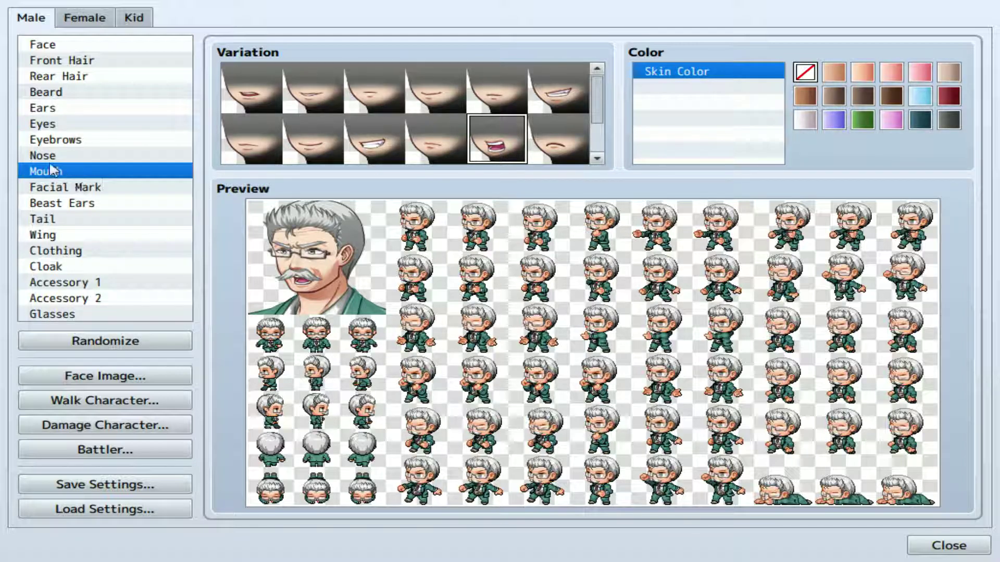
left_click(60, 125)
scroll(561, 118, "down", 3)
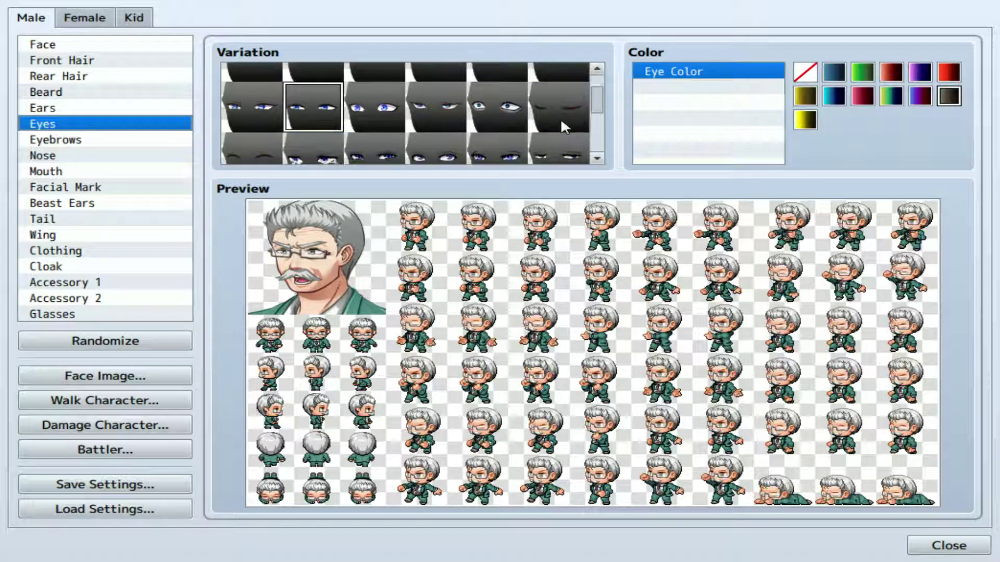
left_click(421, 120)
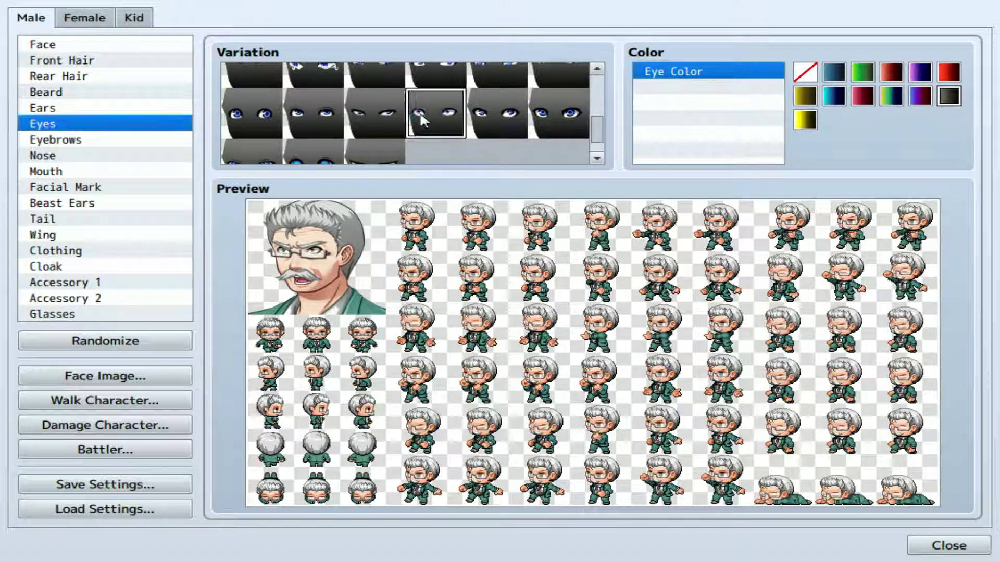
left_click(116, 382)
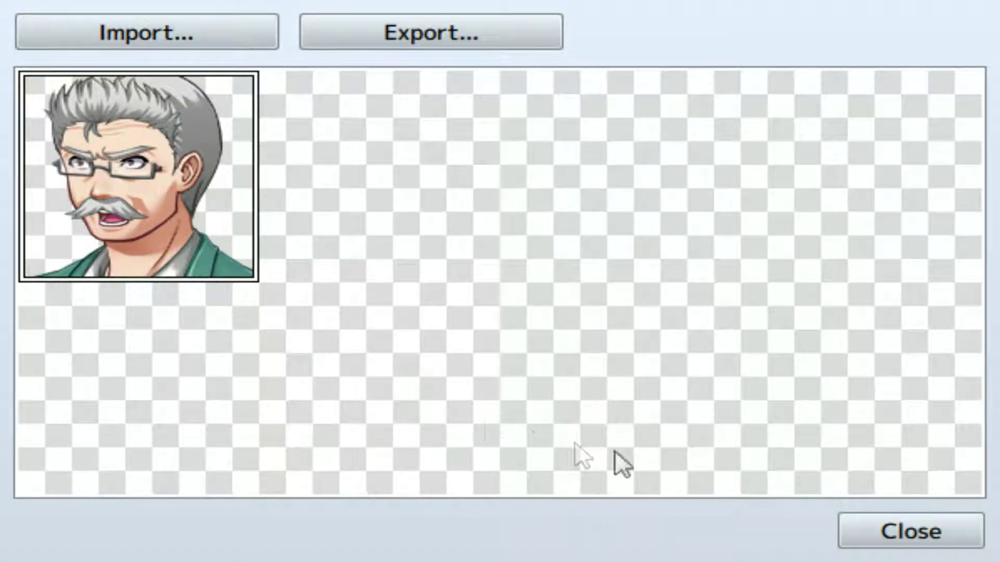
- Place the angry face in the second slot of the face sheet and close it
left_click(365, 144)
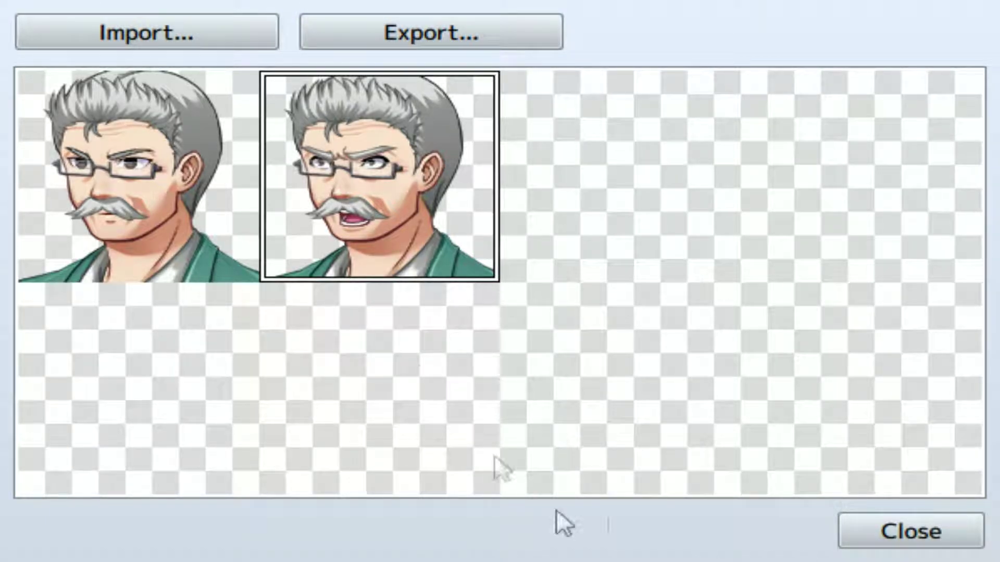
left_click(927, 527)
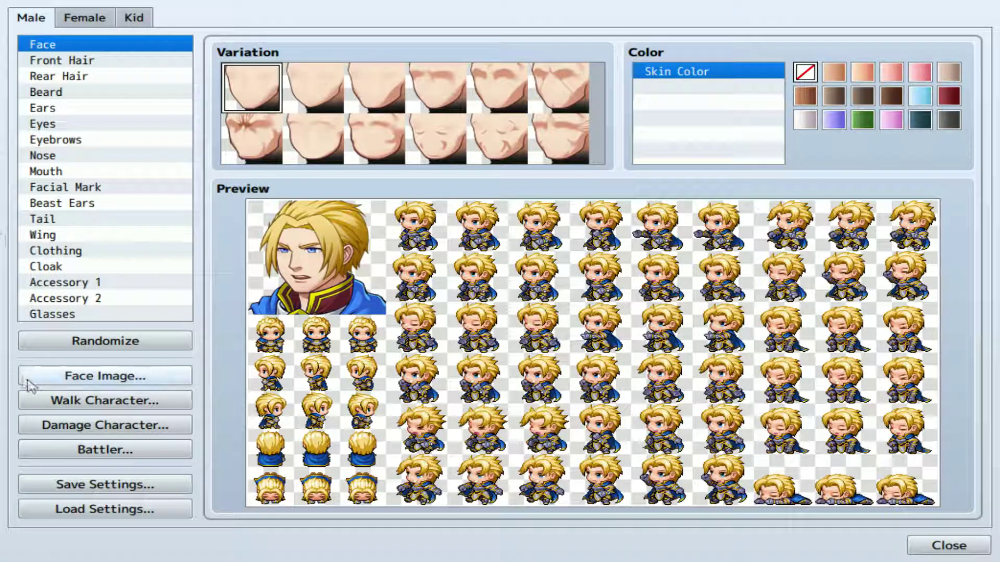
- Check the face sheet holds both faces, then close it and the Character Generator
left_click(117, 376)
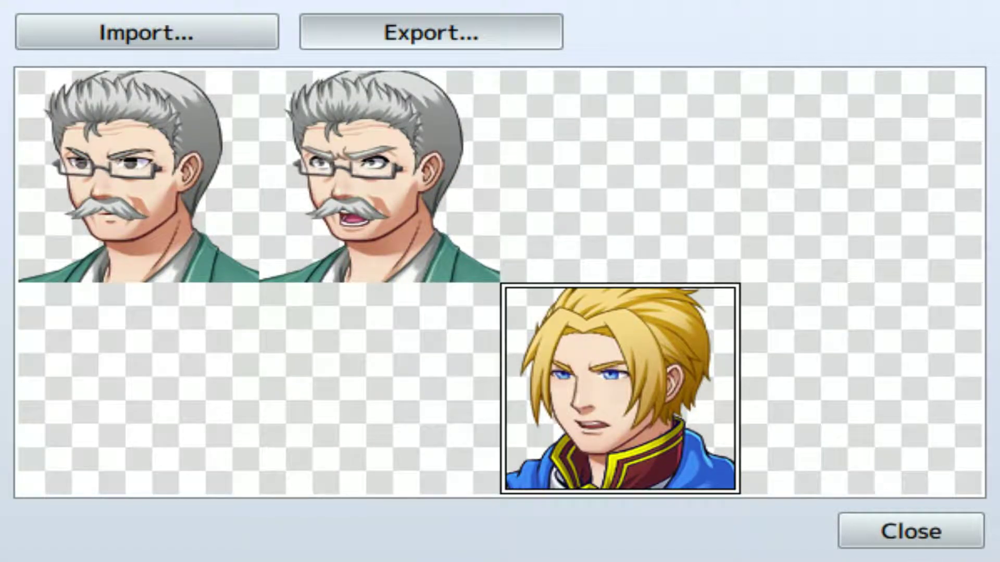
left_click(870, 535)
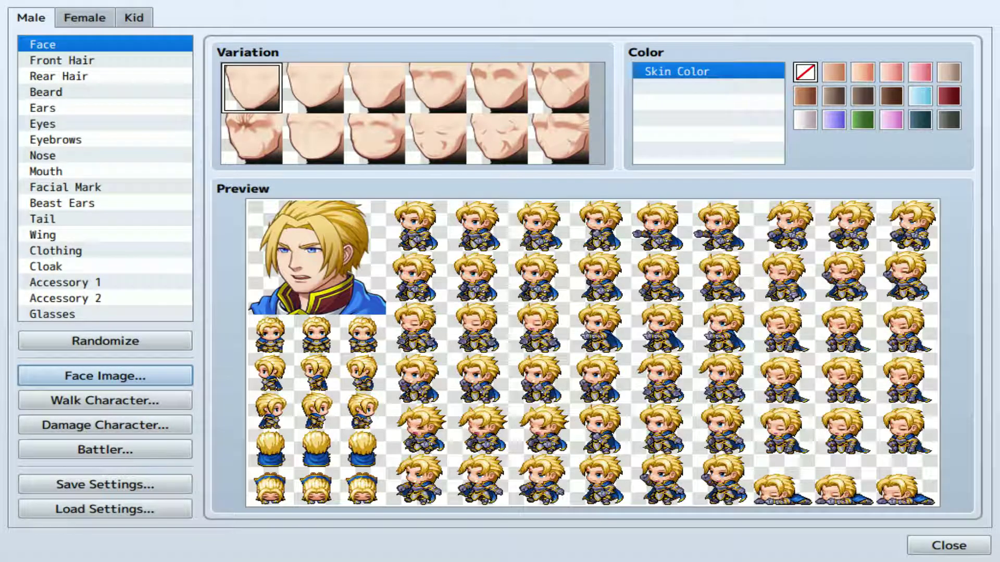
left_click(963, 548)
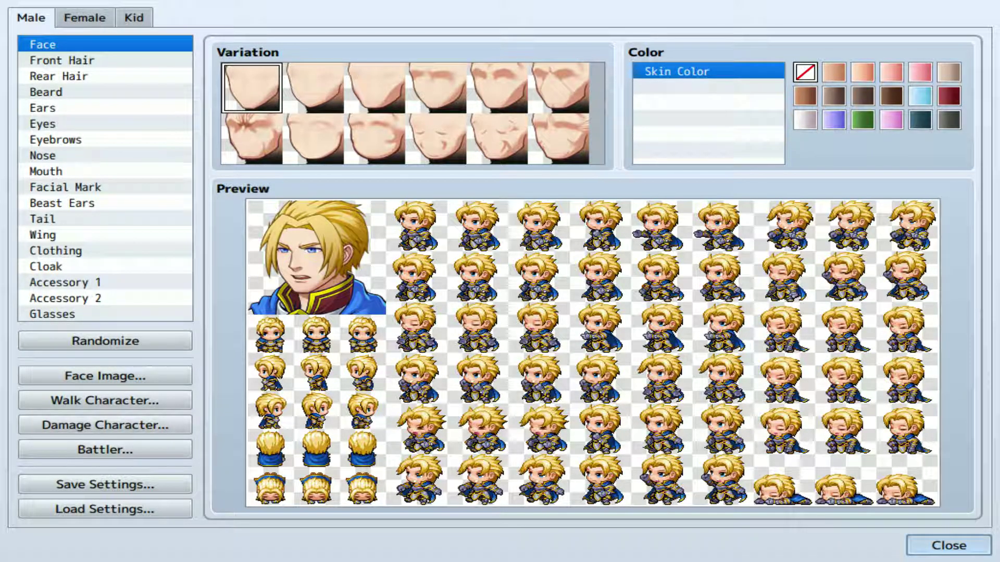